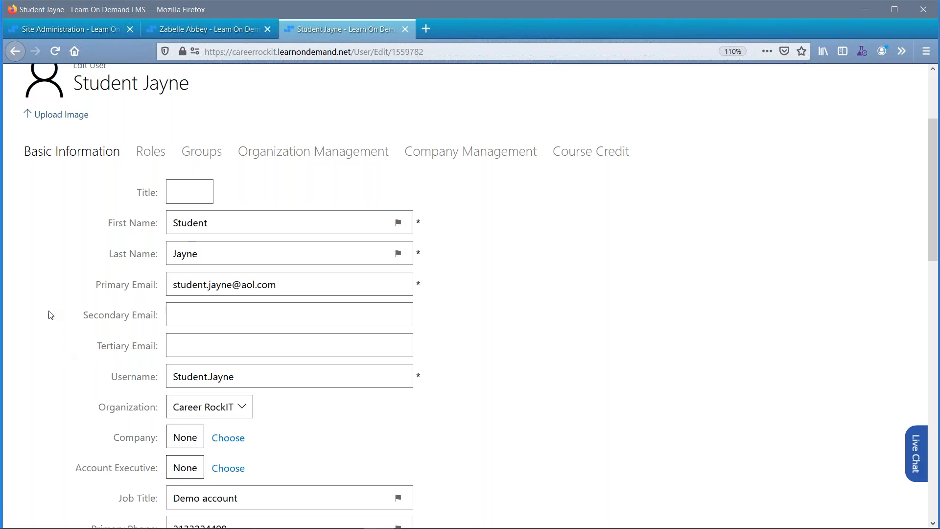
Review the student's basic information, roles and organization management settings on the edit page and return to the profile details
{"action": "scroll", "coordinate": [49, 314], "scroll_direction": "down", "scroll_amount": 2}
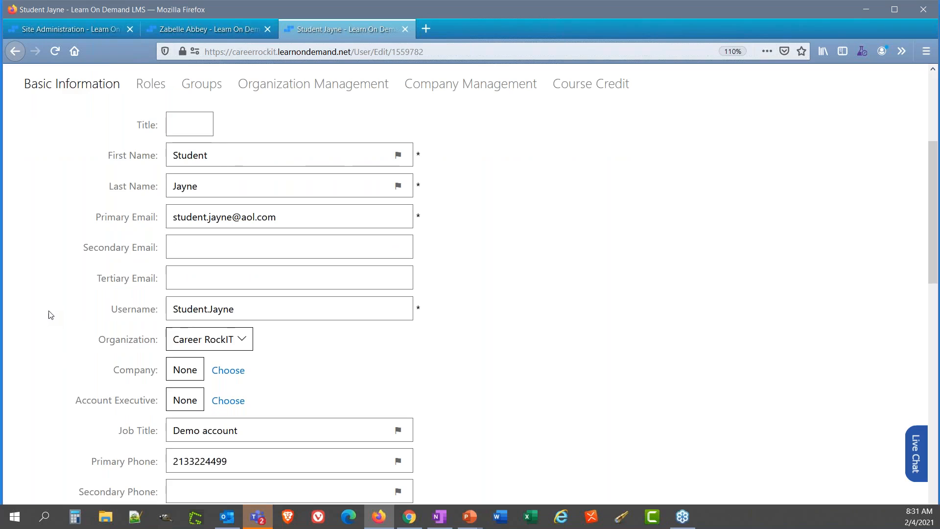
{"action": "scroll", "coordinate": [48, 315], "scroll_direction": "down", "scroll_amount": 2}
{"action": "scroll", "coordinate": [49, 314], "scroll_direction": "down", "scroll_amount": 2}
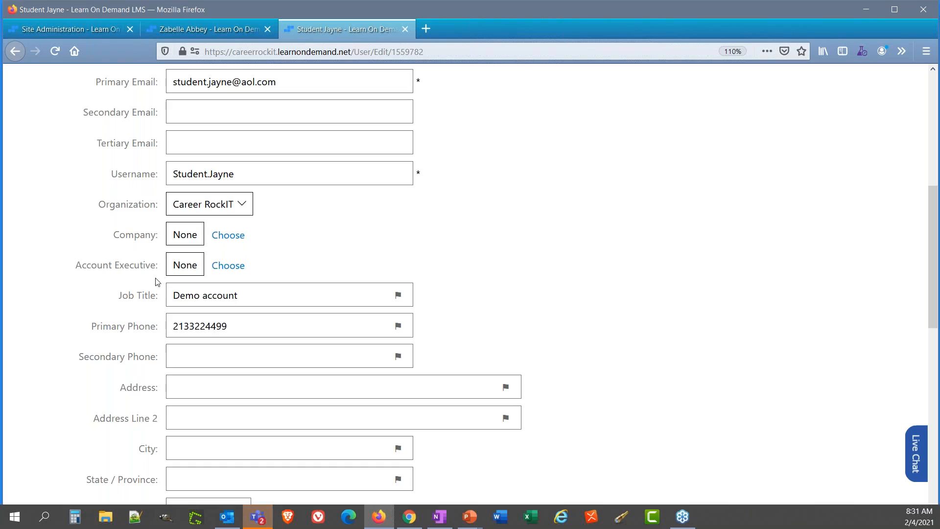
{"action": "scroll", "coordinate": [79, 282], "scroll_direction": "down", "scroll_amount": 5}
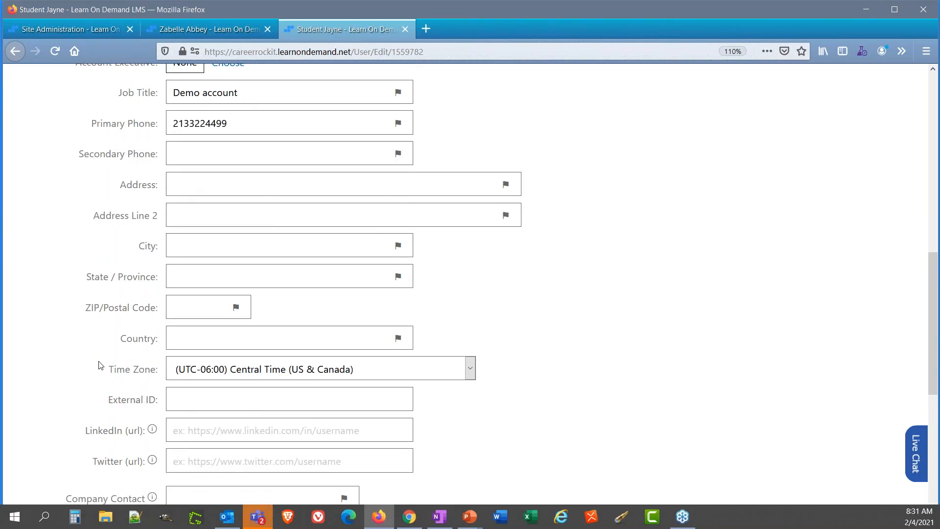
{"action": "scroll", "coordinate": [101, 365], "scroll_direction": "down", "scroll_amount": 7}
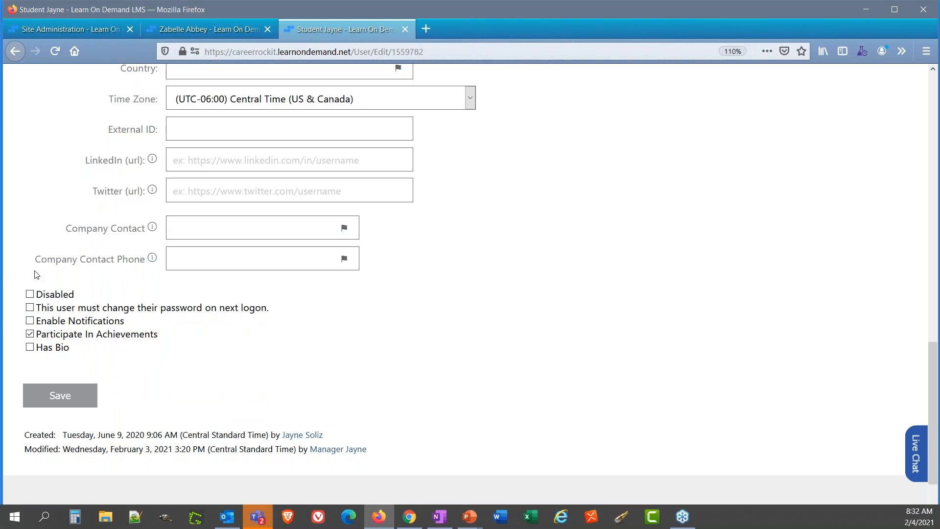
{"action": "scroll", "coordinate": [34, 274], "scroll_direction": "up", "scroll_amount": 20}
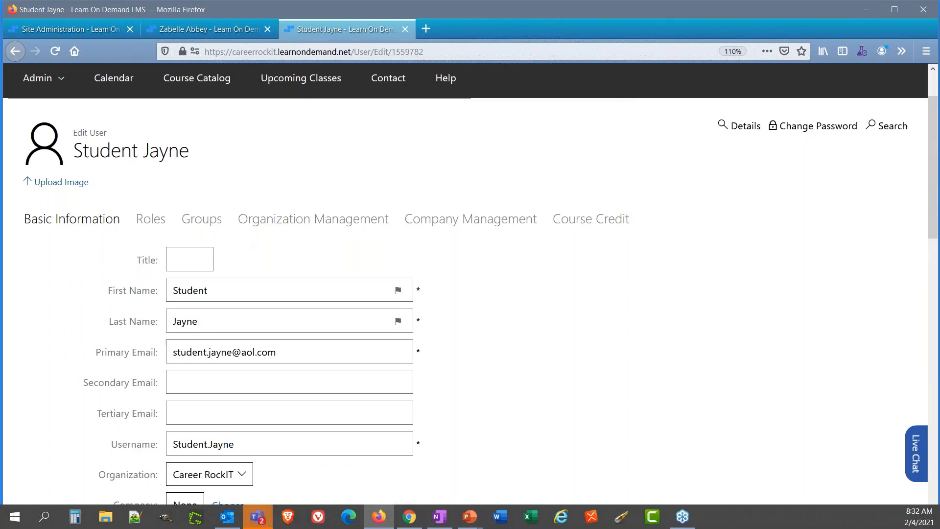
{"action": "left_click", "coordinate": [148, 220]}
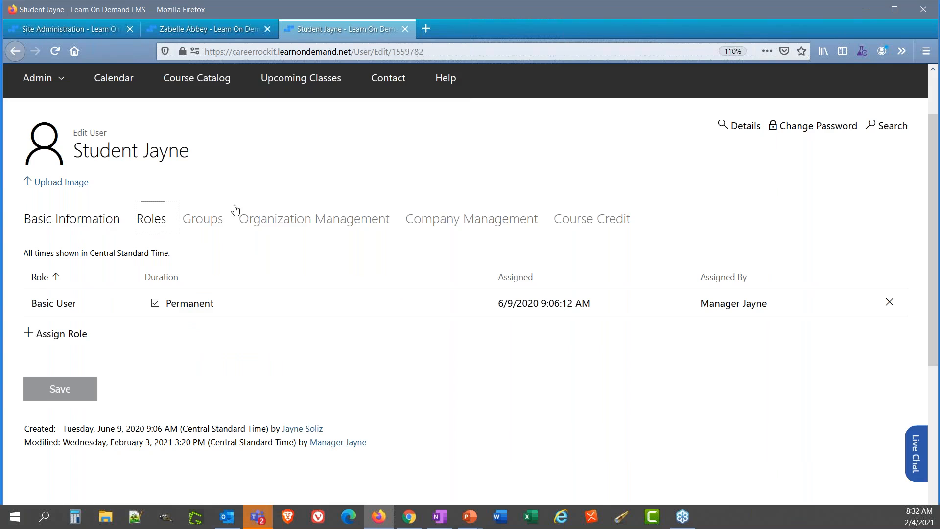
{"action": "left_click", "coordinate": [351, 226]}
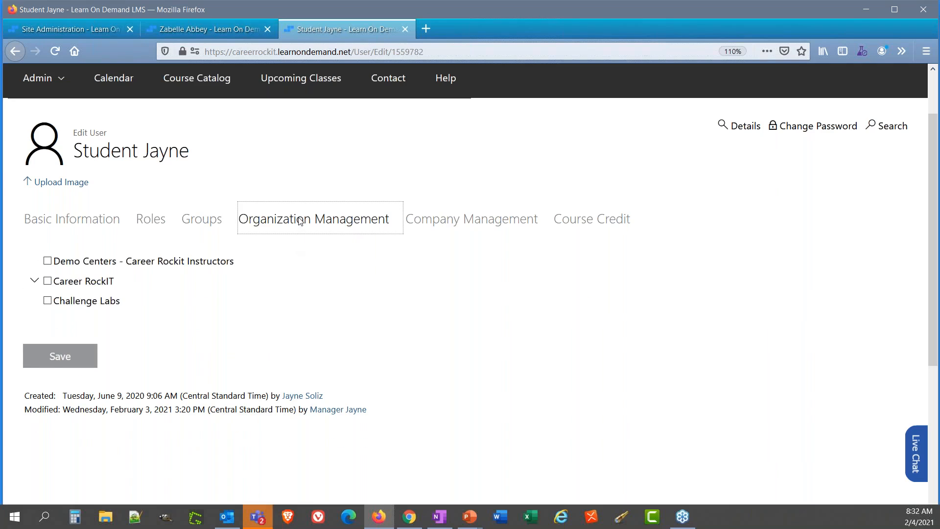
{"action": "left_click", "coordinate": [734, 129]}
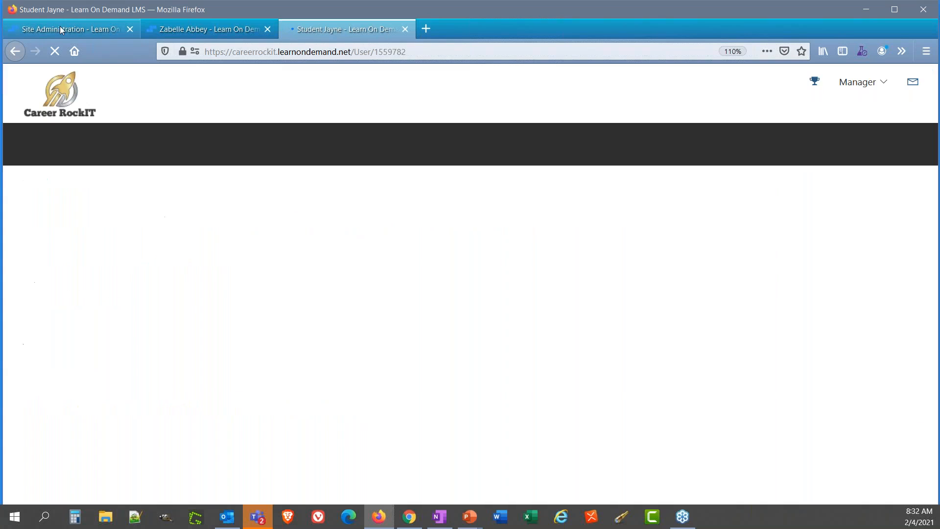
Open Bulk Update User Profiles from Site Administration and start adding users to the edit list
{"action": "left_click", "coordinate": [60, 27]}
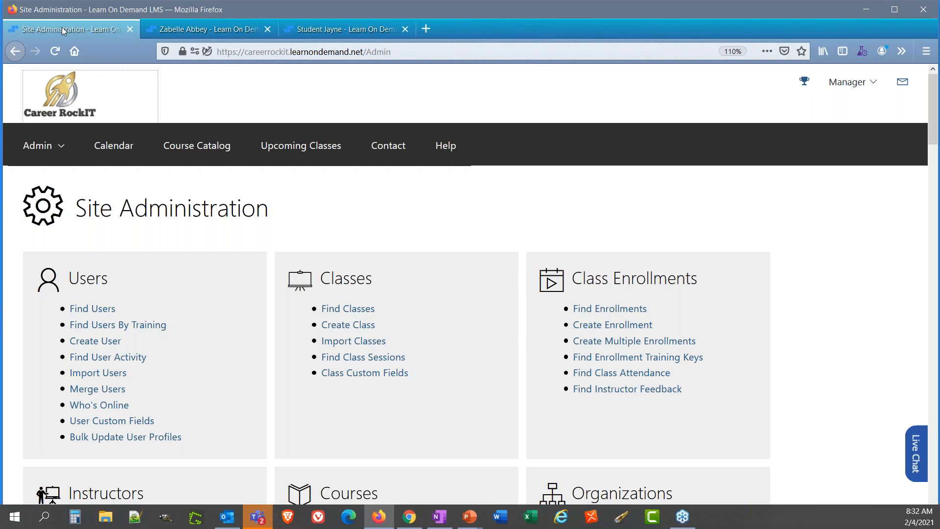
{"action": "left_click", "coordinate": [96, 442]}
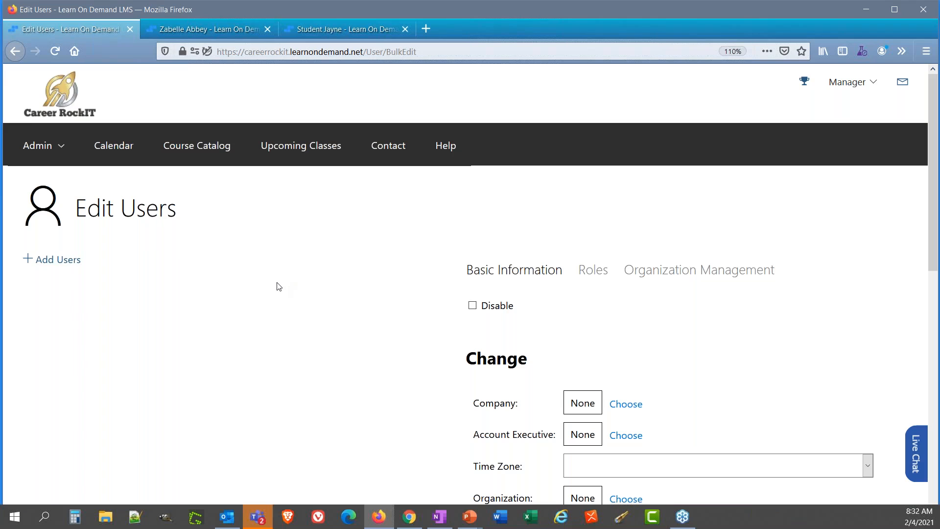
{"action": "left_click", "coordinate": [58, 262]}
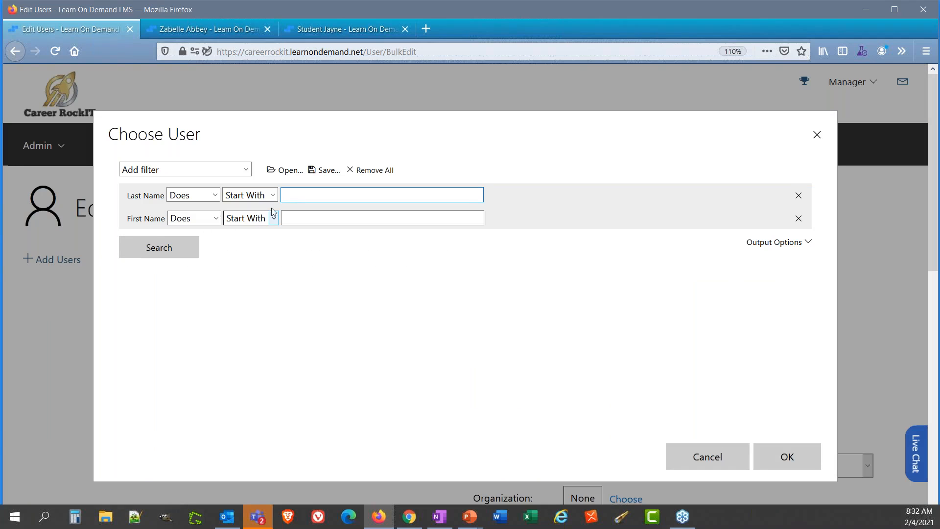
Search for users whose first name starts with "z" and who were created within the last 1 day
{"action": "left_click", "coordinate": [293, 219]}
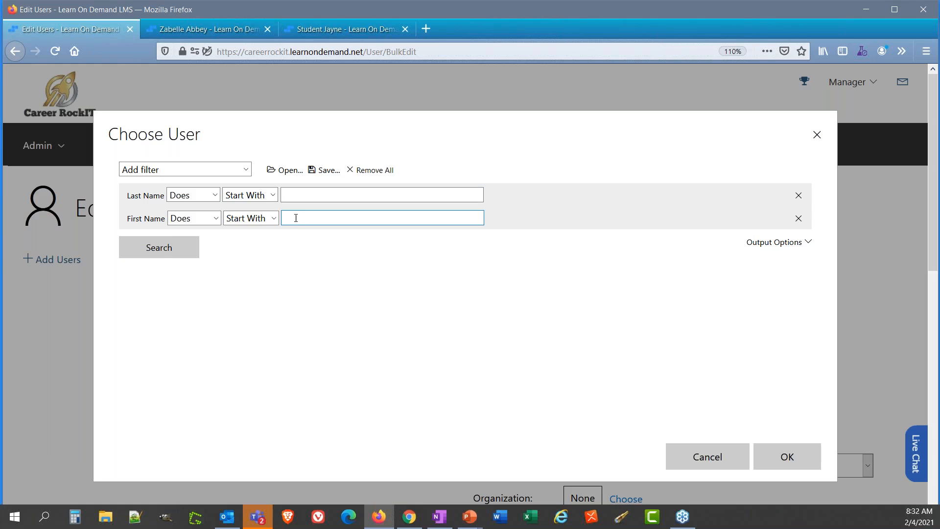
{"action": "type", "text": "z"}
{"action": "left_click", "coordinate": [169, 171]}
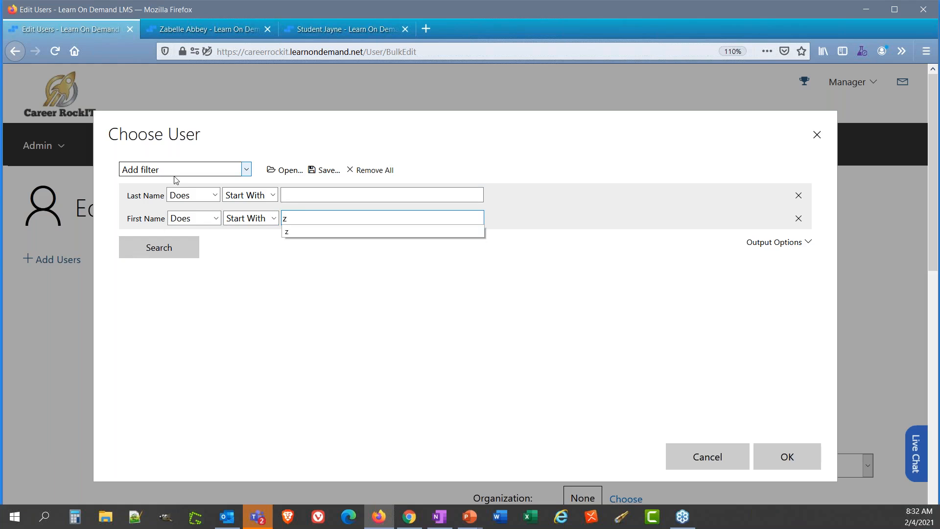
{"action": "left_click", "coordinate": [172, 331]}
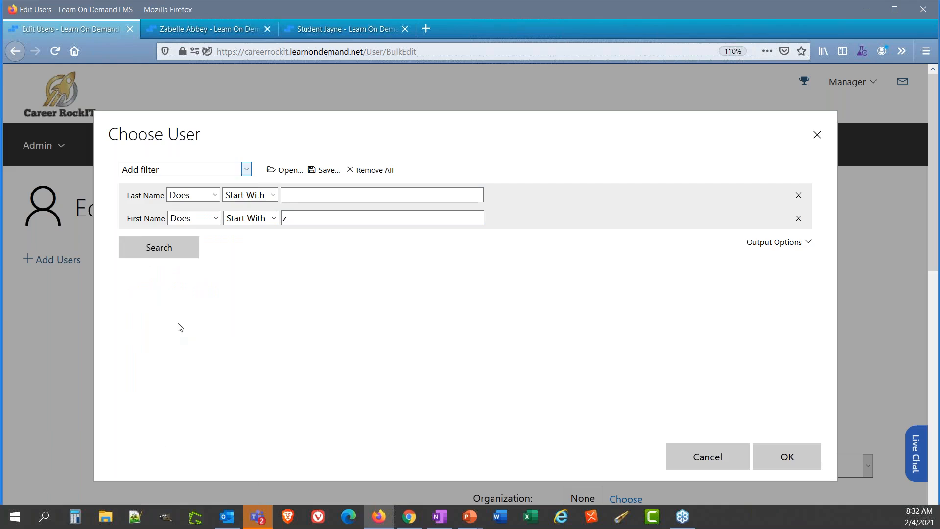
{"action": "left_click", "coordinate": [248, 243]}
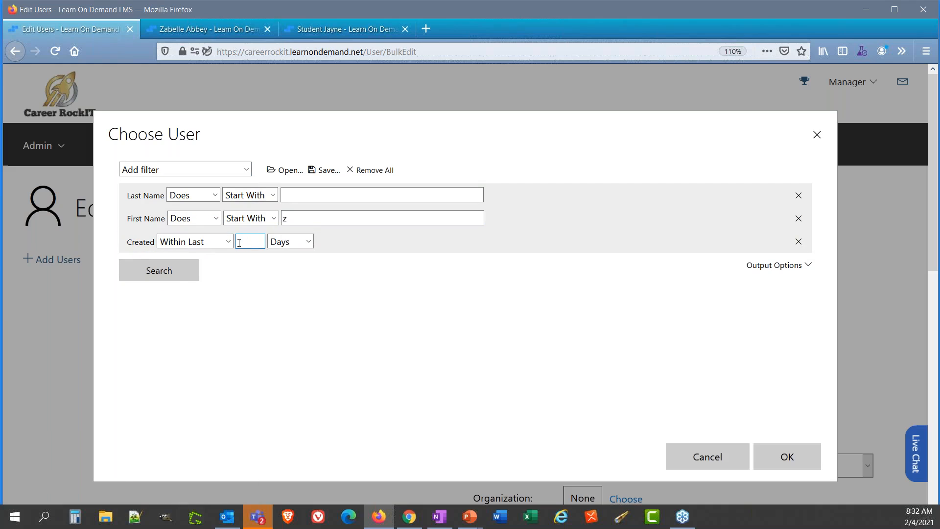
{"action": "type", "text": "1"}
{"action": "left_click", "coordinate": [176, 270]}
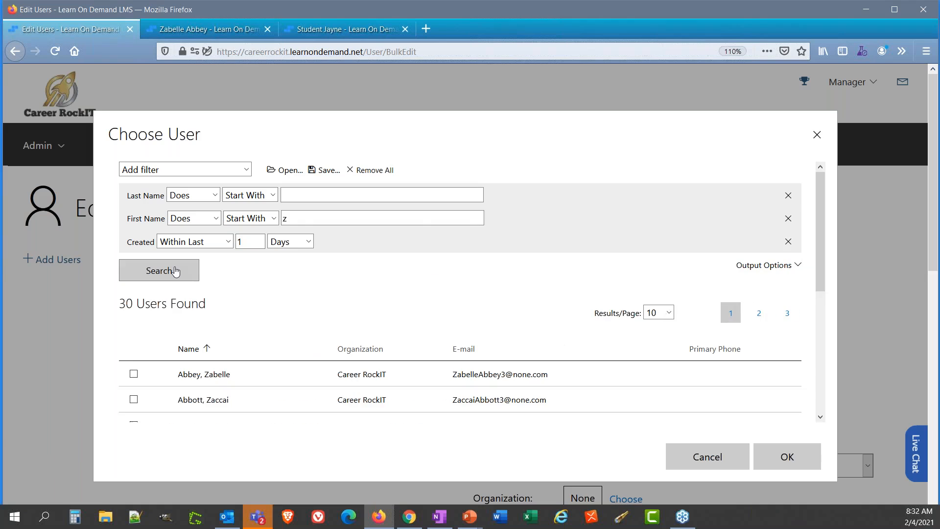
Show 50 results per page, select all visible users and add them to the bulk edit list
{"action": "scroll", "coordinate": [175, 271], "scroll_direction": "down", "scroll_amount": 5}
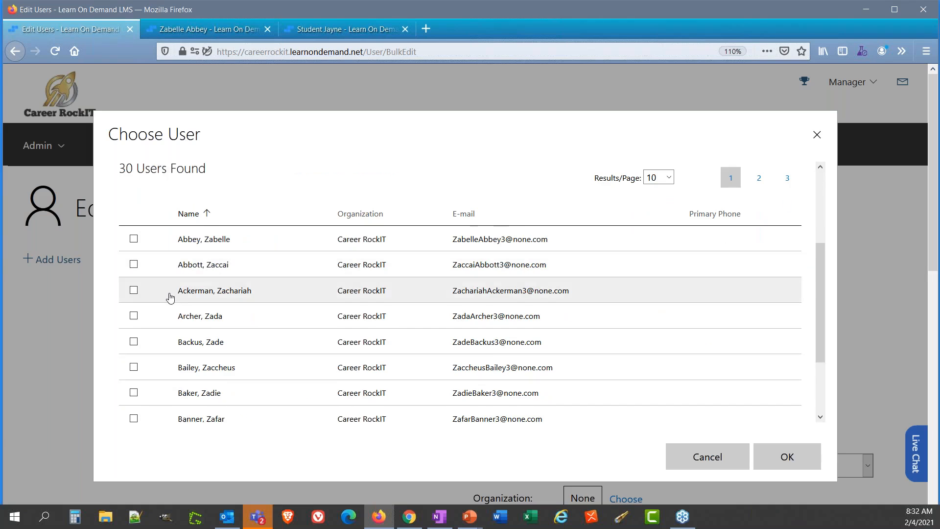
{"action": "scroll", "coordinate": [451, 256], "scroll_direction": "up", "scroll_amount": 5}
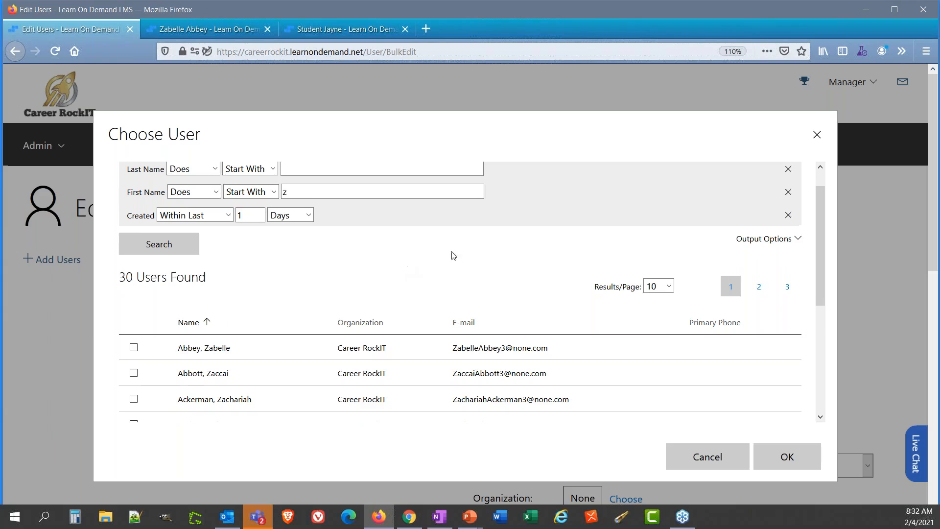
{"action": "left_click", "coordinate": [664, 287]}
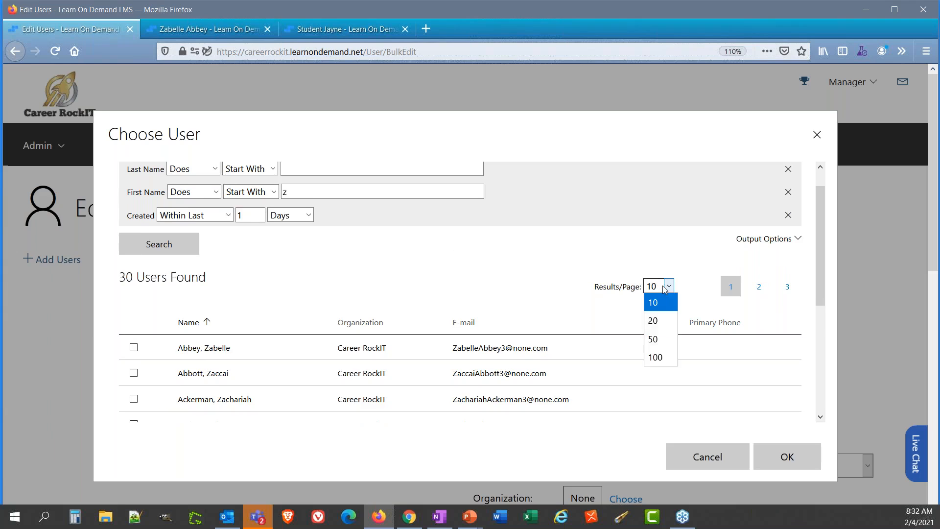
{"action": "left_click", "coordinate": [656, 340]}
{"action": "scroll", "coordinate": [146, 335], "scroll_direction": "down", "scroll_amount": 8}
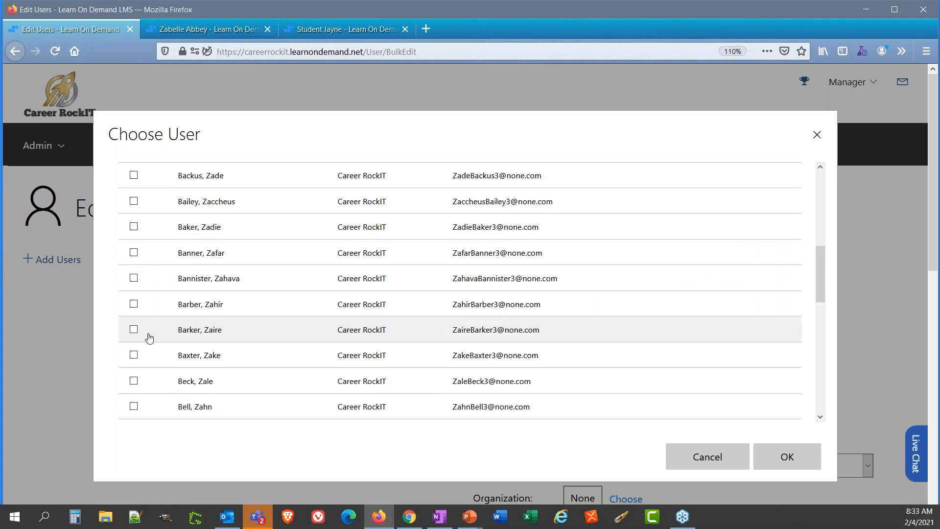
{"action": "scroll", "coordinate": [150, 338], "scroll_direction": "down", "scroll_amount": 2}
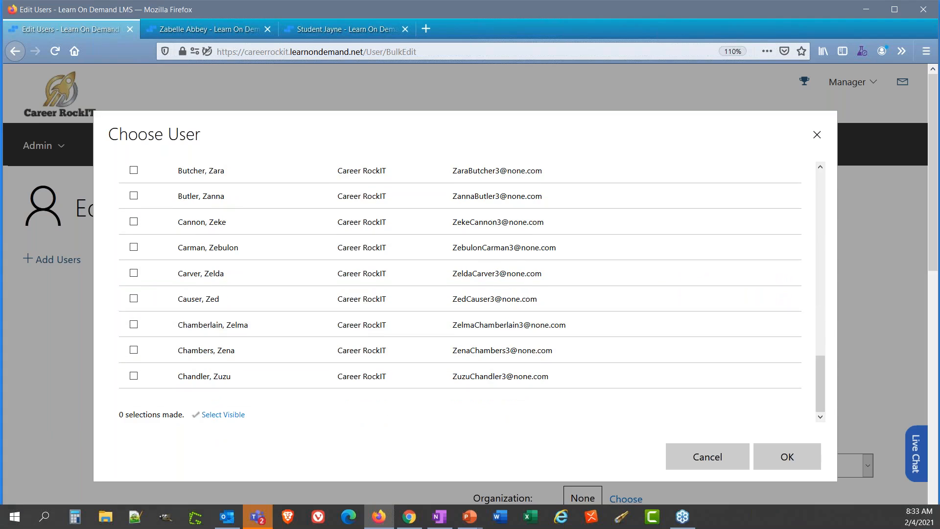
{"action": "left_click", "coordinate": [225, 415]}
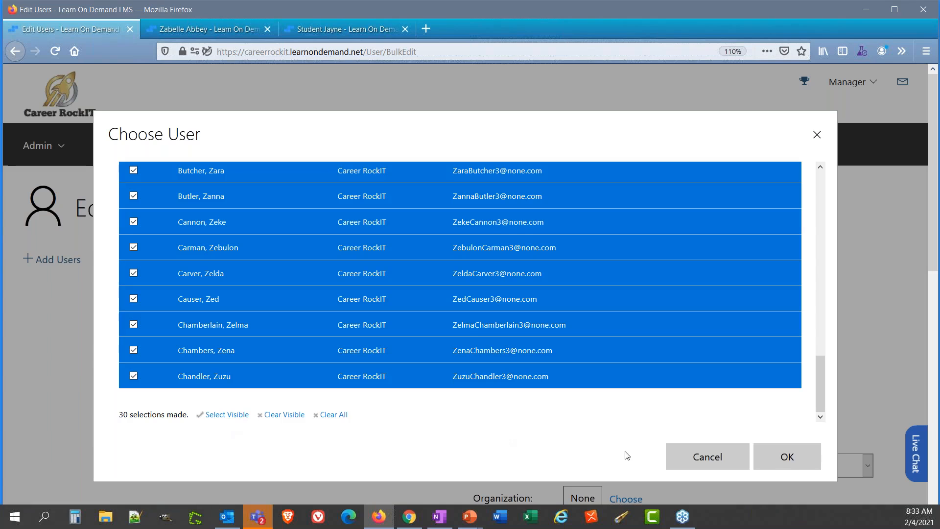
{"action": "left_click", "coordinate": [783, 456]}
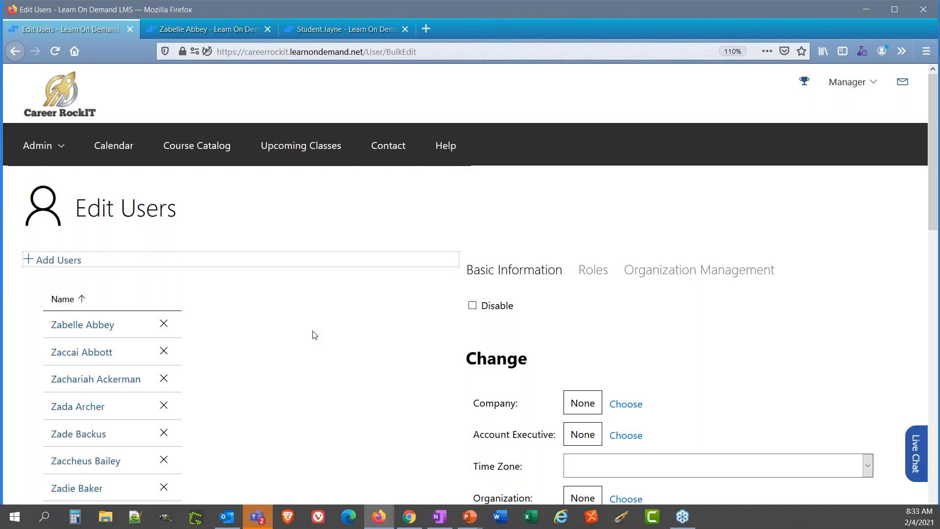
Check the time zone on the already opened profile of the first listed user
{"action": "scroll", "coordinate": [314, 335], "scroll_direction": "down", "scroll_amount": 3}
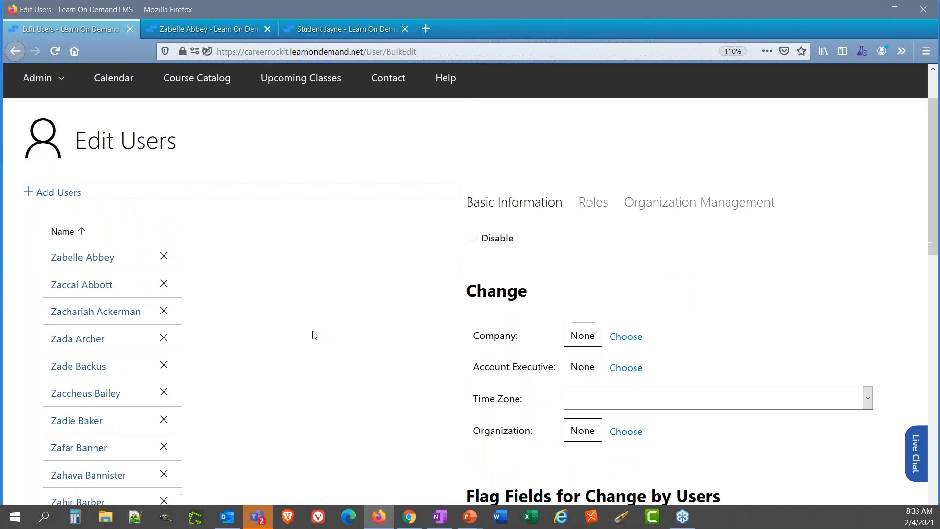
{"action": "scroll", "coordinate": [314, 334], "scroll_direction": "down", "scroll_amount": 3}
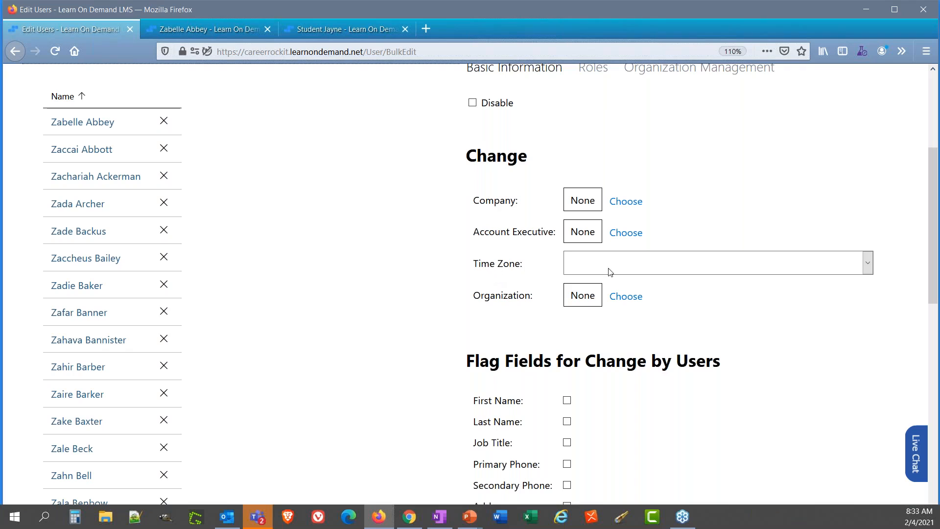
{"action": "left_click", "coordinate": [171, 29]}
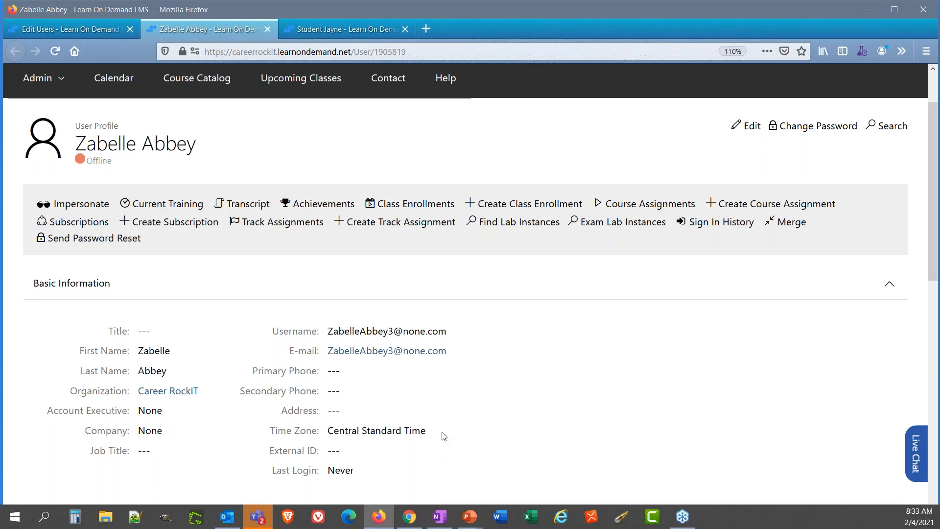
{"action": "left_click_drag", "start_coordinate": [427, 433], "coordinate": [319, 428]}
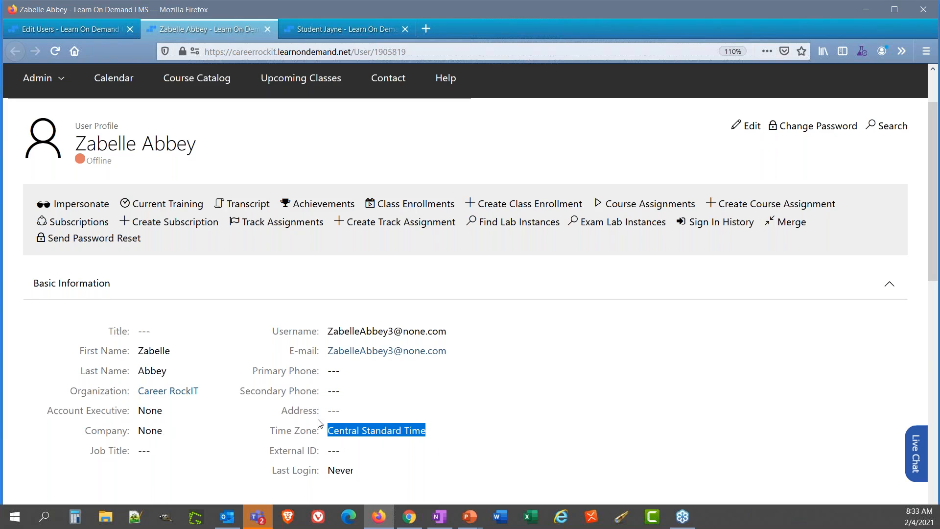
Return to the bulk edit page and set the users' time zone to (UTC-08:00) Pacific Time (US & Canada)
{"action": "left_click", "coordinate": [68, 31]}
{"action": "left_click", "coordinate": [643, 267]}
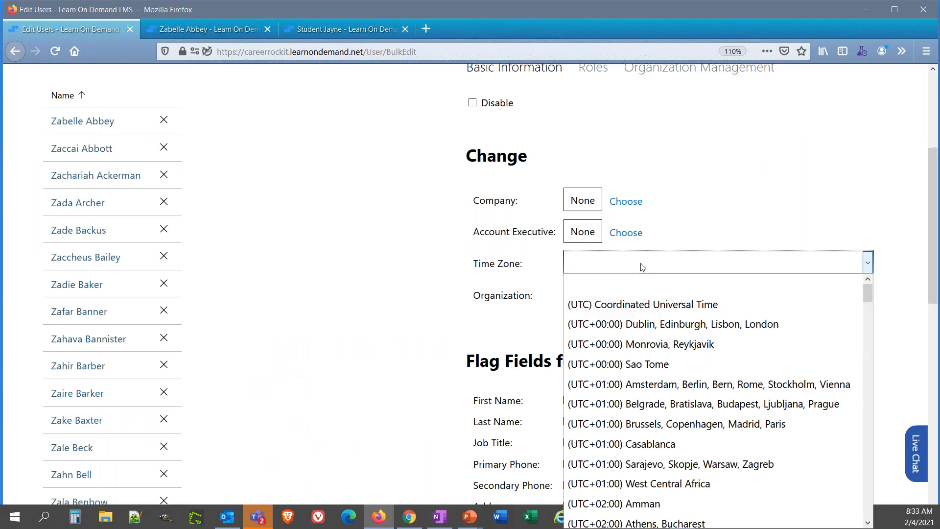
{"action": "scroll", "coordinate": [705, 372], "scroll_direction": "down", "scroll_amount": 8}
{"action": "scroll", "coordinate": [707, 387], "scroll_direction": "down", "scroll_amount": 10}
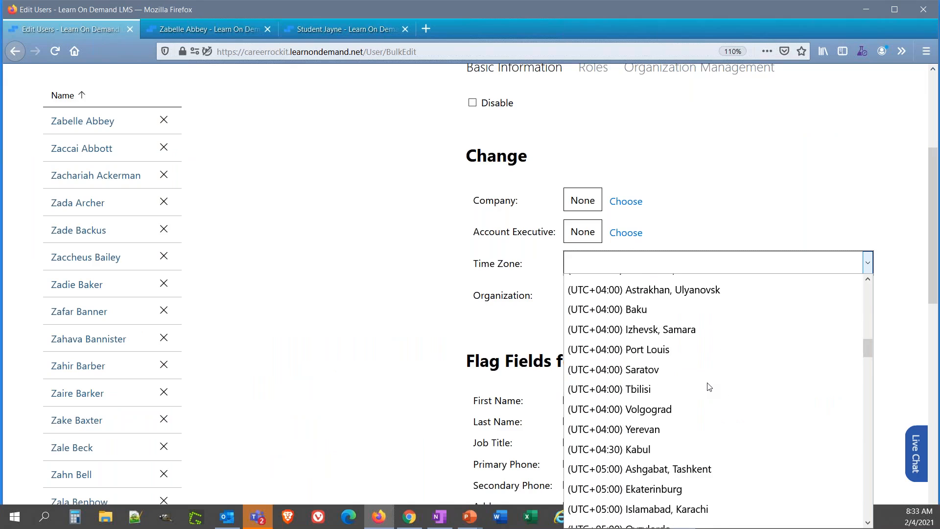
{"action": "scroll", "coordinate": [708, 386], "scroll_direction": "down", "scroll_amount": 3}
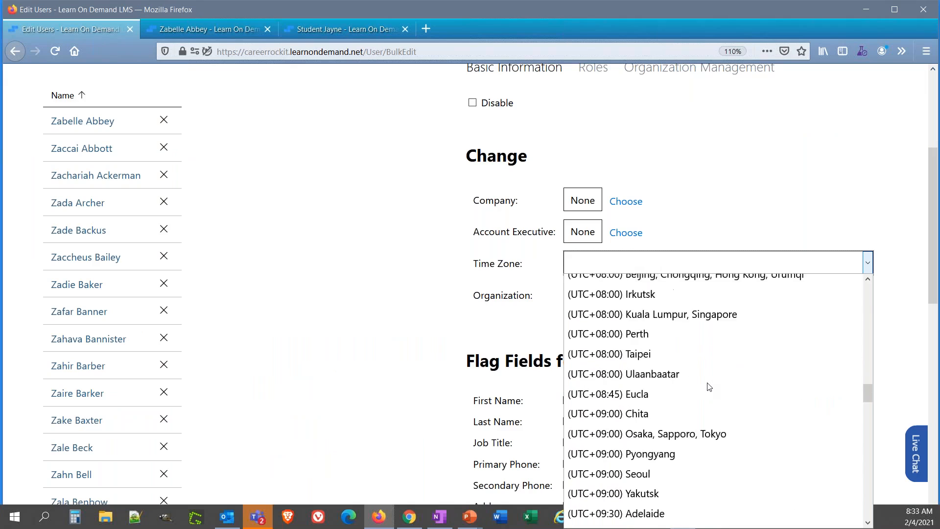
{"action": "scroll", "coordinate": [709, 386], "scroll_direction": "down", "scroll_amount": 6}
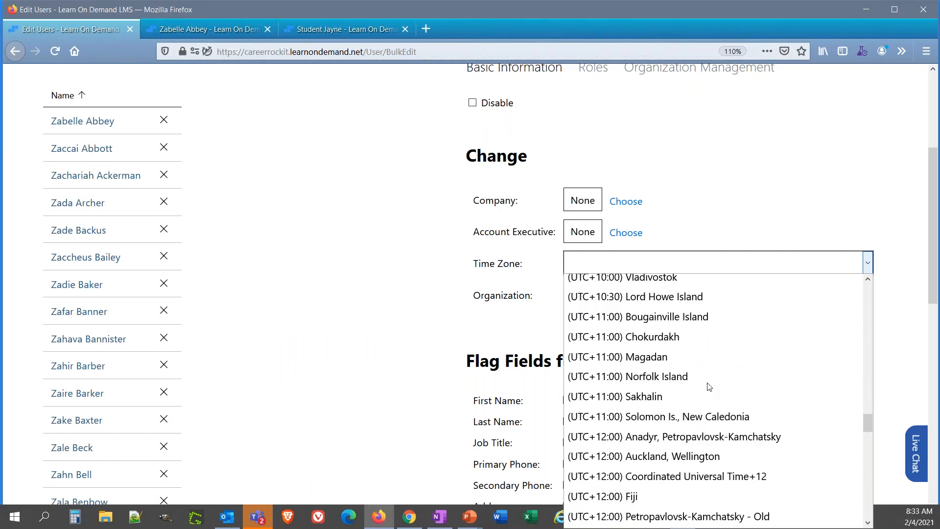
{"action": "scroll", "coordinate": [709, 387], "scroll_direction": "down", "scroll_amount": 5}
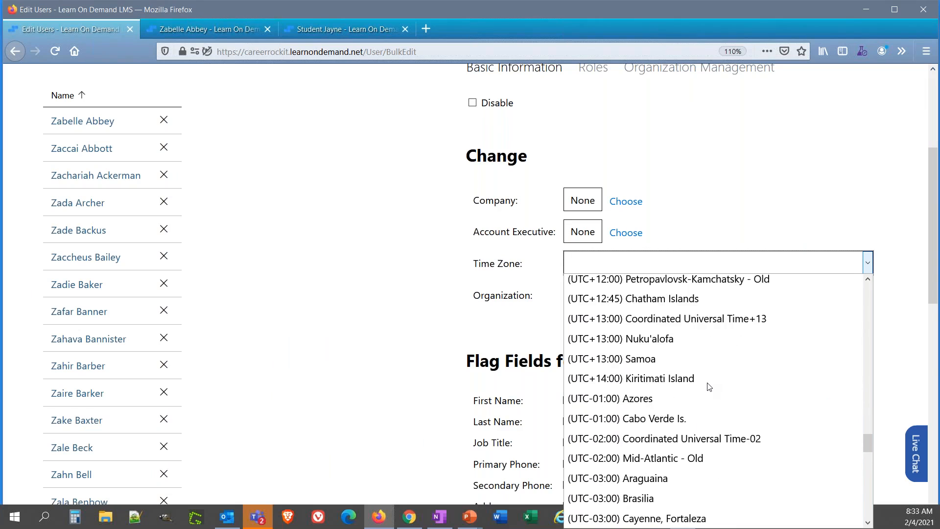
{"action": "scroll", "coordinate": [709, 387], "scroll_direction": "down", "scroll_amount": 7}
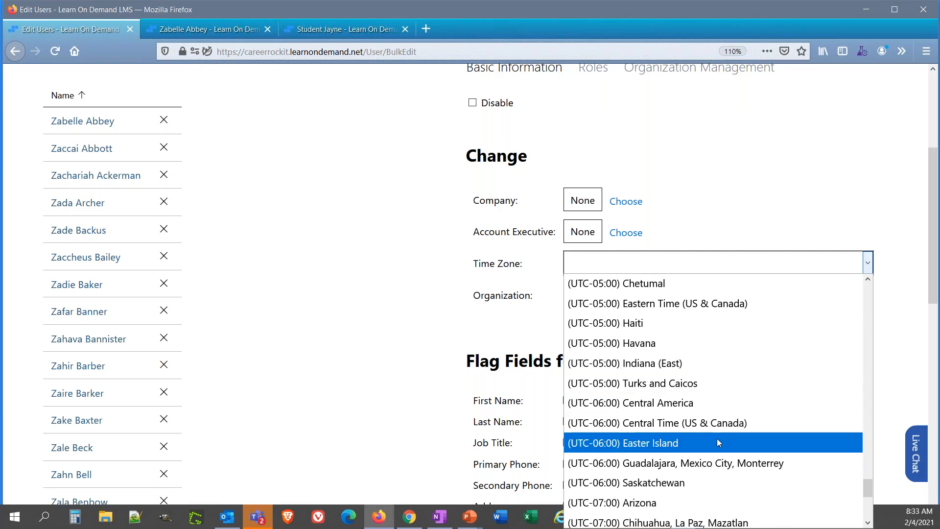
{"action": "scroll", "coordinate": [717, 438], "scroll_direction": "down", "scroll_amount": 2}
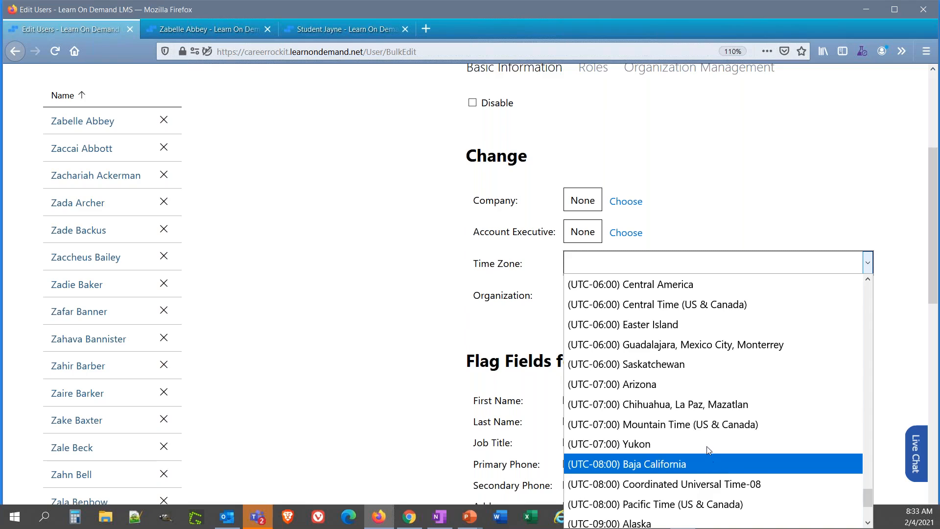
{"action": "left_click", "coordinate": [731, 503]}
{"action": "left_click", "coordinate": [378, 269]}
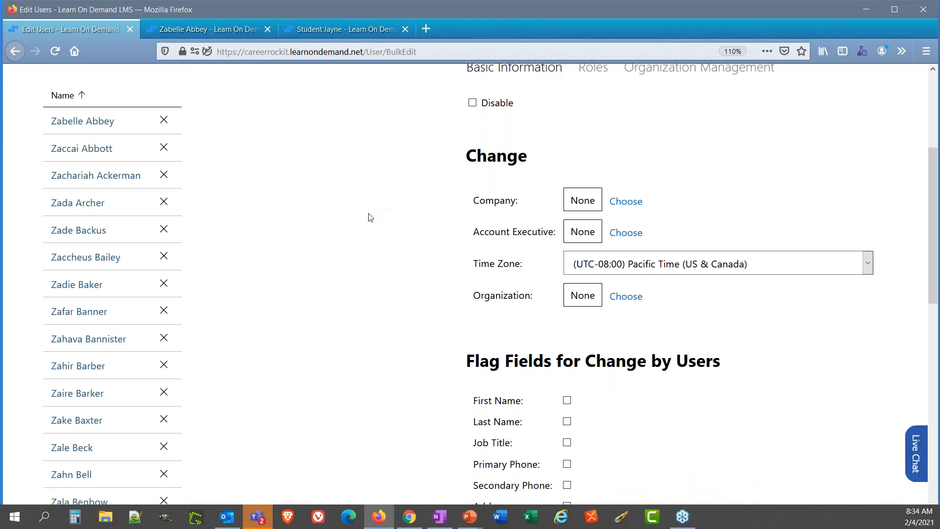
Submit the bulk time zone change and reload the first listed user's open profile to check the time zone
{"action": "scroll", "coordinate": [384, 217], "scroll_direction": "down", "scroll_amount": 5}
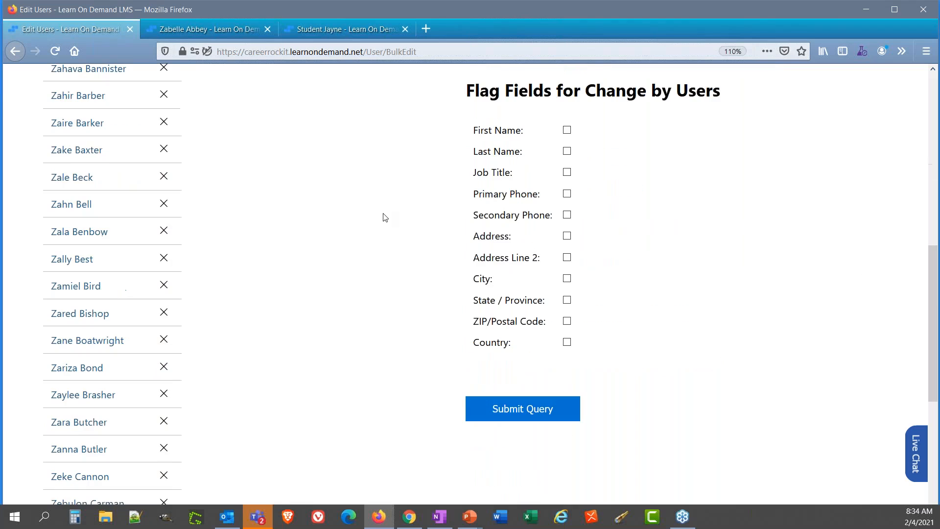
{"action": "left_click", "coordinate": [567, 418]}
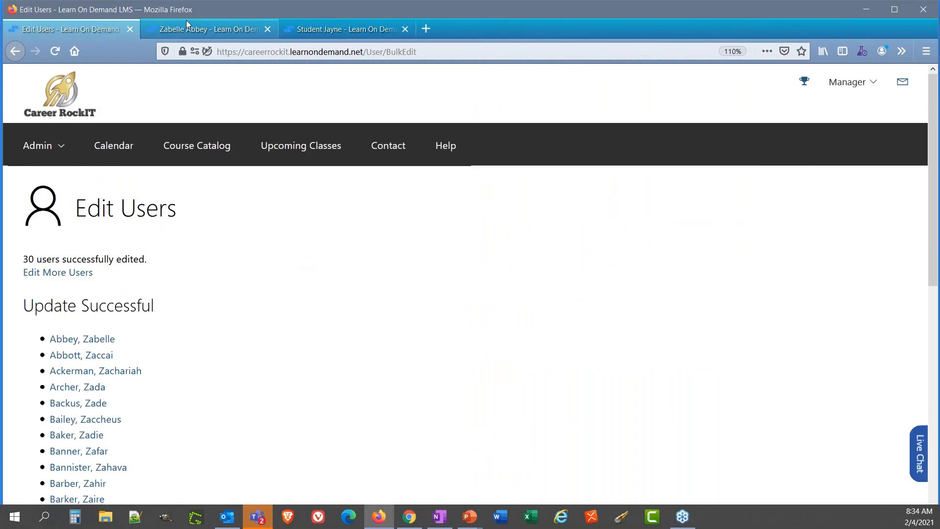
{"action": "left_click", "coordinate": [186, 23]}
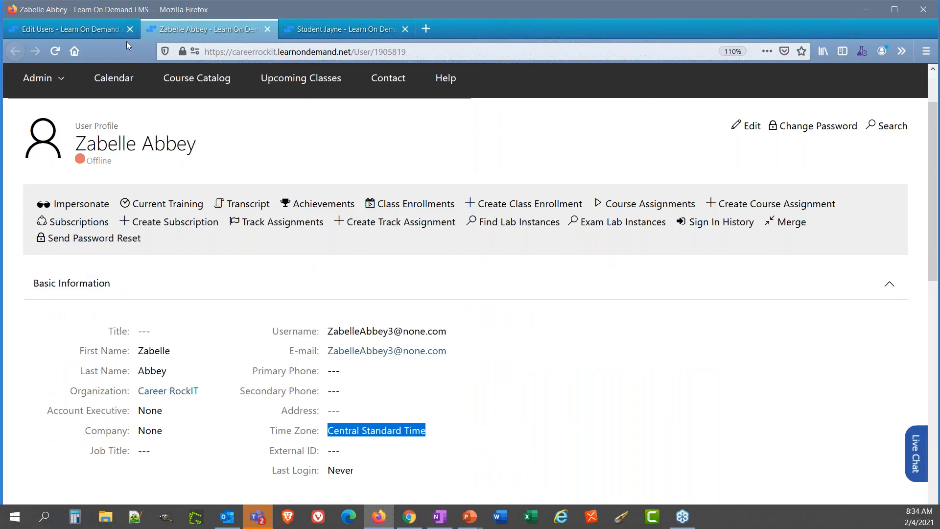
{"action": "left_click", "coordinate": [93, 27]}
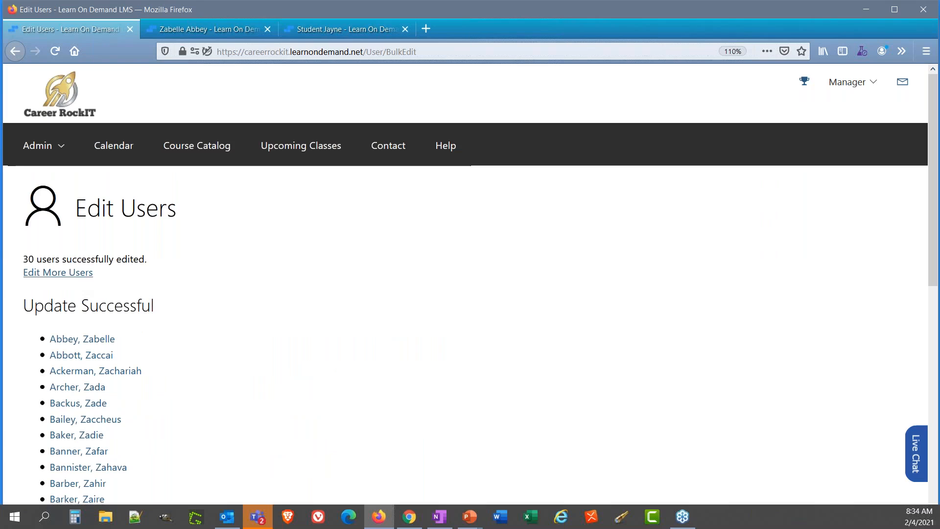
{"action": "left_click", "coordinate": [174, 30]}
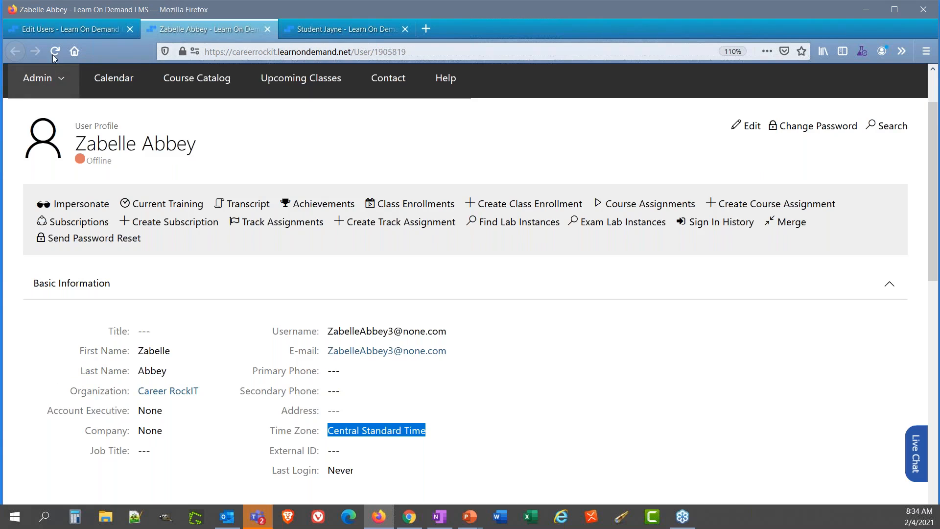
{"action": "left_click", "coordinate": [53, 52]}
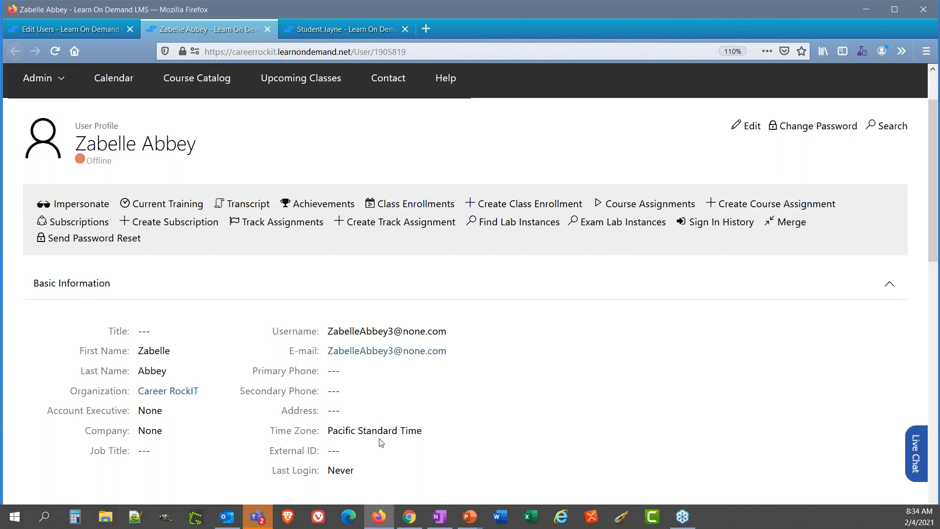
Start another bulk edit and search for users whose first name starts with "z" and who were created within the last 1 day
{"action": "left_click", "coordinate": [88, 31]}
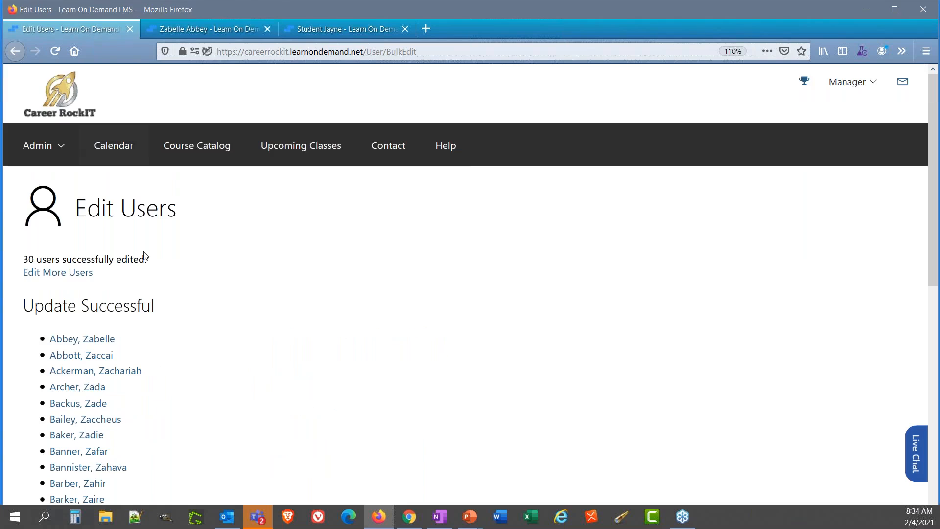
{"action": "left_click", "coordinate": [58, 273]}
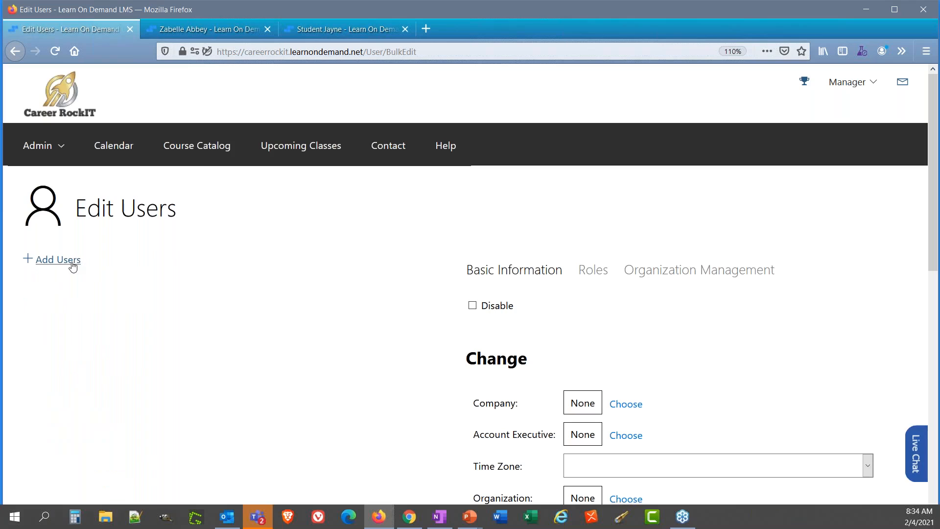
{"action": "left_click", "coordinate": [73, 264]}
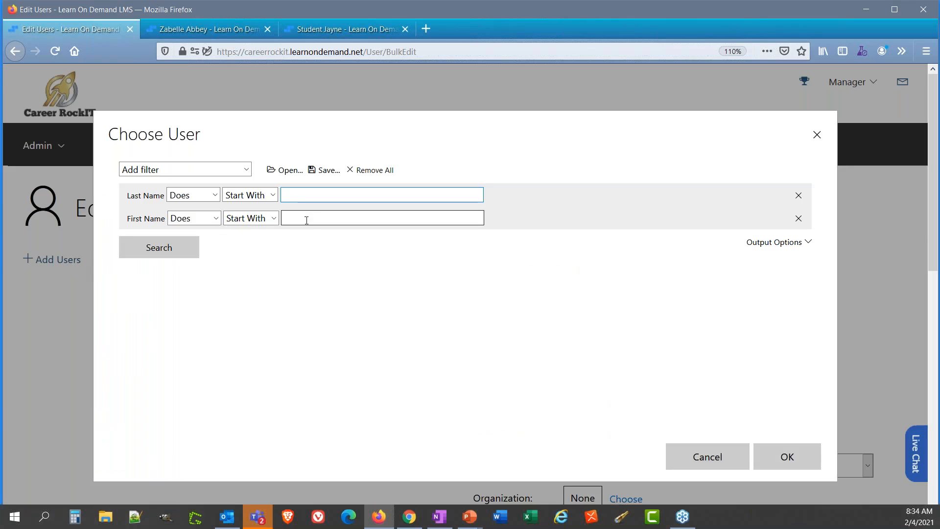
{"action": "left_click", "coordinate": [306, 220]}
{"action": "type", "text": "z"}
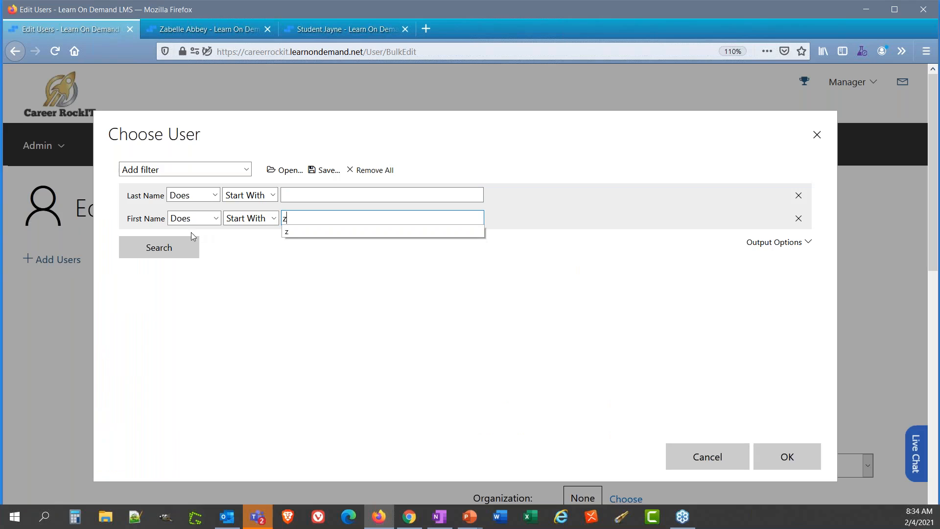
{"action": "left_click", "coordinate": [180, 171]}
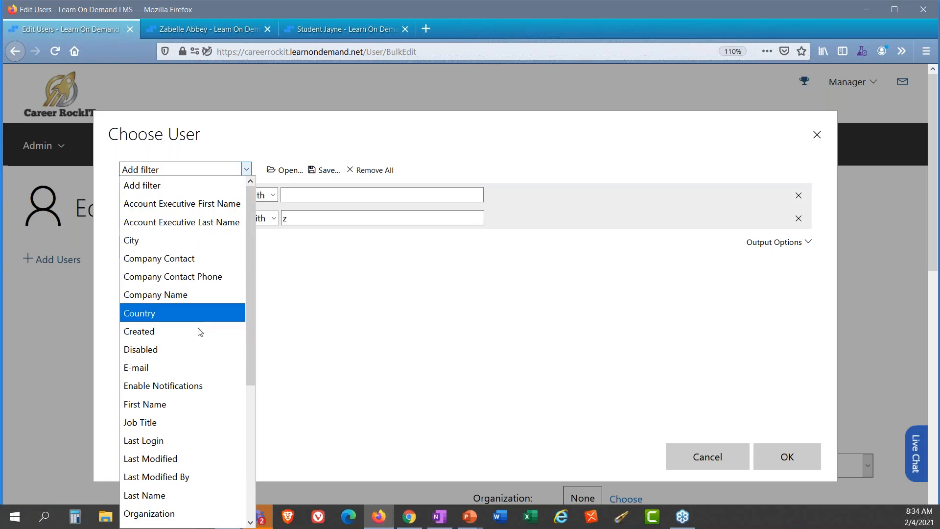
{"action": "left_click", "coordinate": [199, 331]}
{"action": "left_click", "coordinate": [243, 242]}
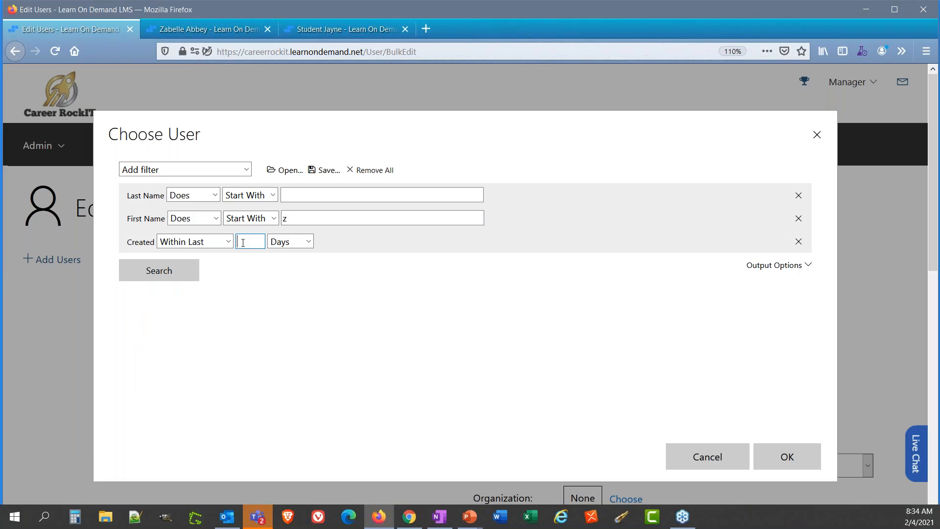
{"action": "type", "text": "1"}
{"action": "left_click", "coordinate": [157, 273]}
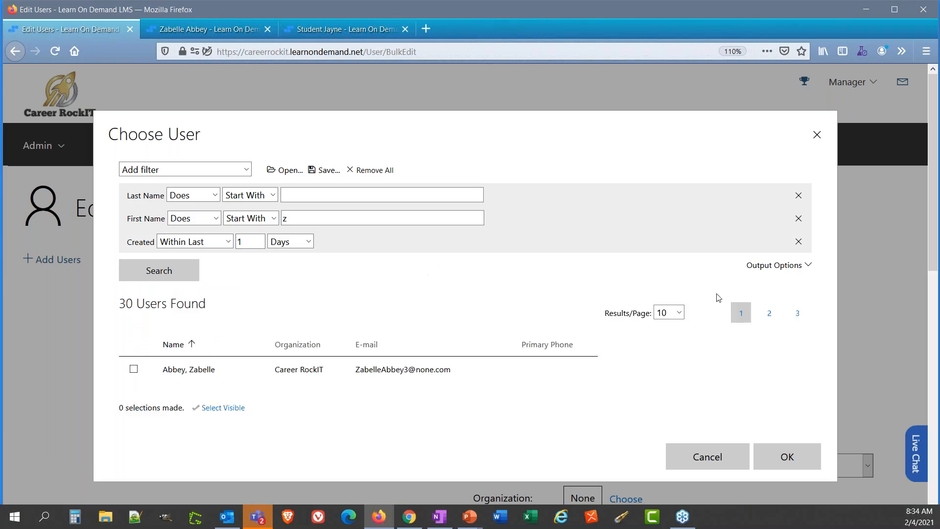
Show 50 results per page, select all visible users and add them to the new bulk edit list
{"action": "left_click", "coordinate": [666, 314]}
{"action": "left_click", "coordinate": [663, 368]}
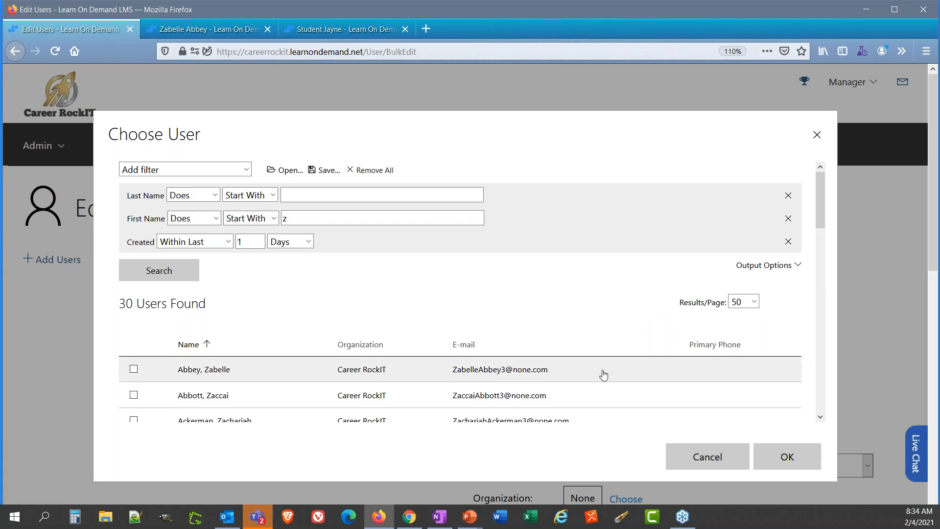
{"action": "scroll", "coordinate": [227, 352], "scroll_direction": "down", "scroll_amount": 15}
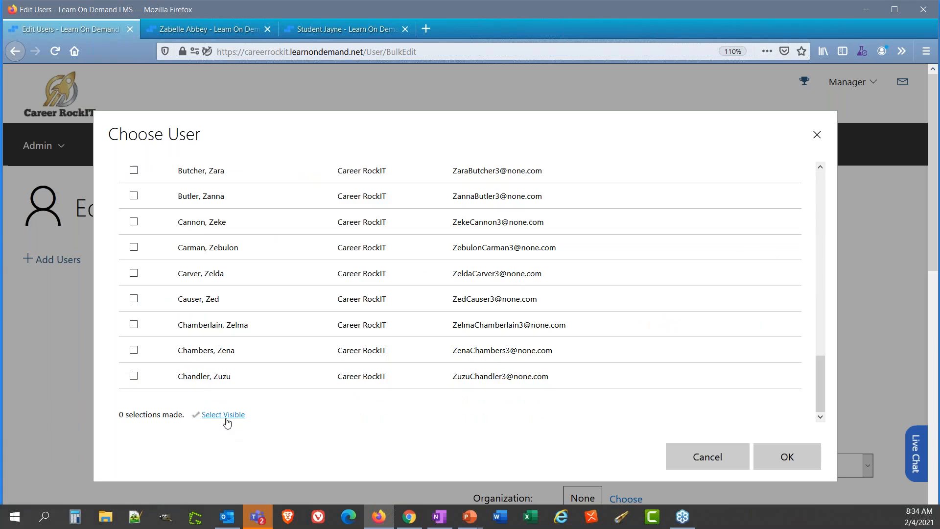
{"action": "left_click", "coordinate": [227, 415]}
{"action": "left_click", "coordinate": [779, 456]}
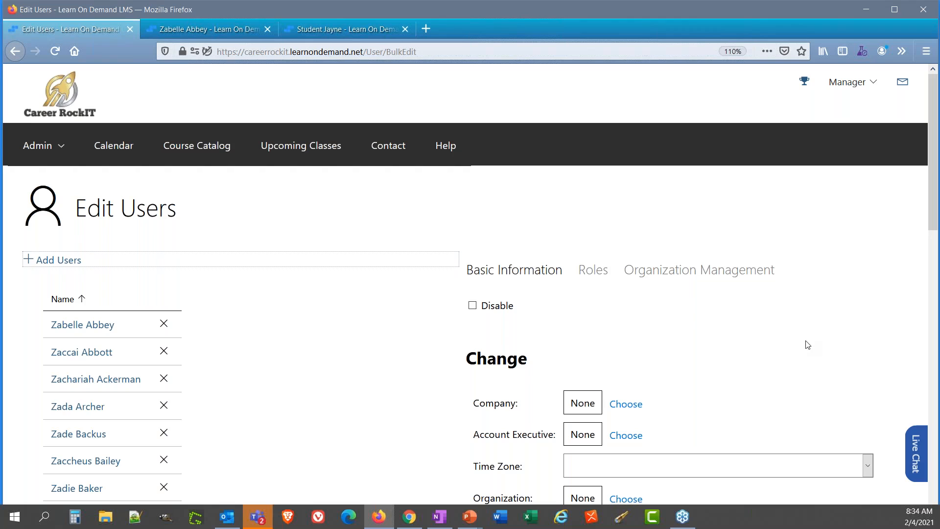
Search the user roles available to add for names containing "student"
{"action": "left_click", "coordinate": [593, 273]}
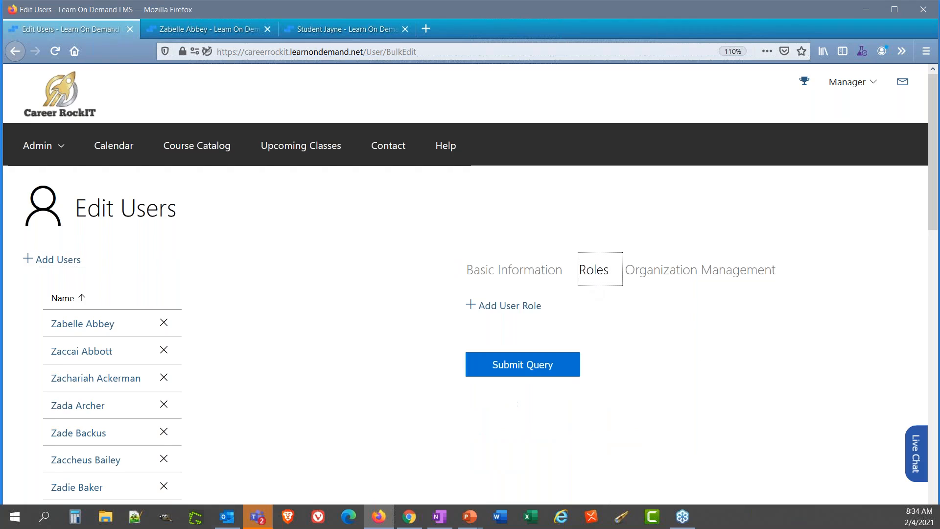
{"action": "left_click", "coordinate": [527, 306]}
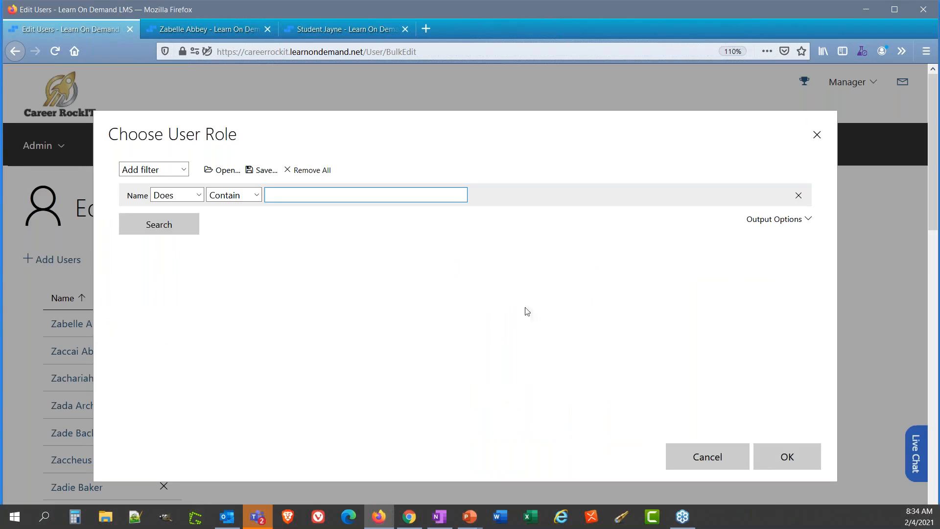
{"action": "type", "text": "s"}
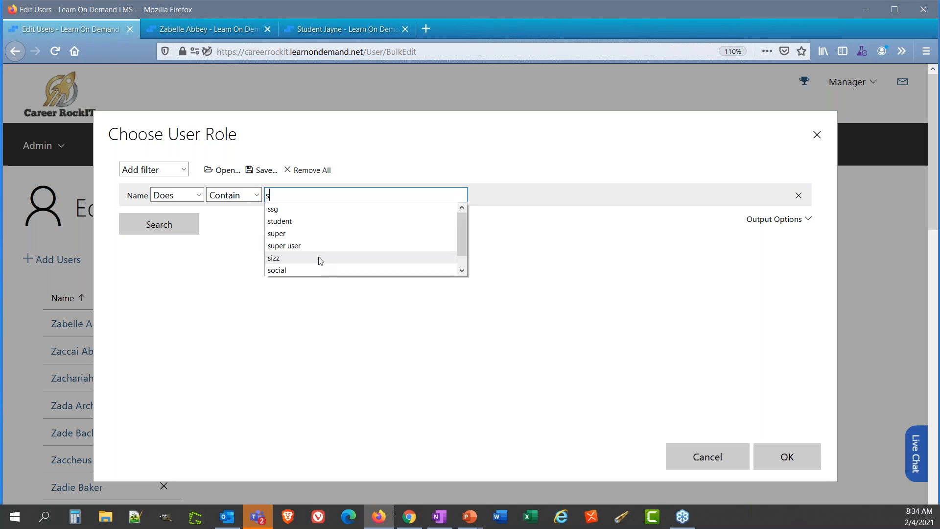
{"action": "type", "text": "tud"}
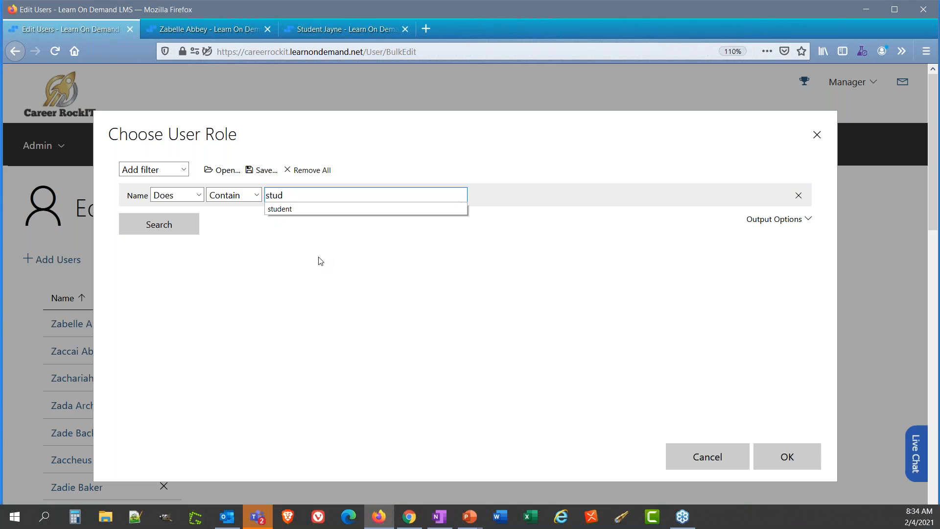
{"action": "type", "text": "ent"}
{"action": "key", "text": "Return"}
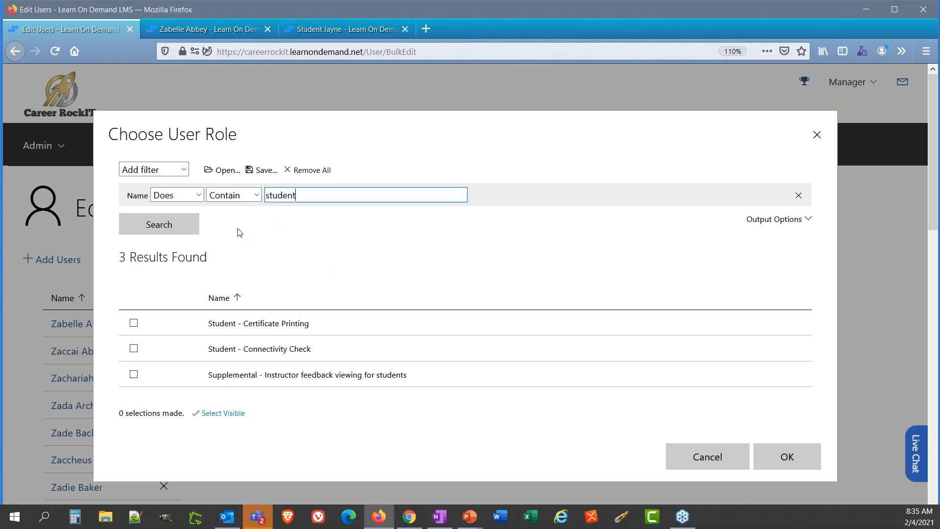
Add the roles Student - Certificate Printing and Supplemental - Instructor feedback viewing for students to the listed users and submit the bulk edit
{"action": "left_click", "coordinate": [254, 325]}
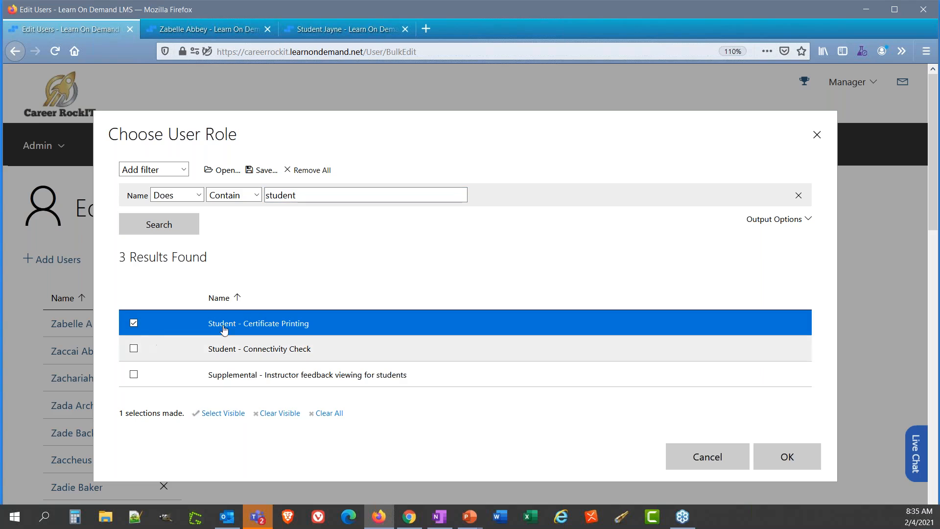
{"action": "left_click", "coordinate": [226, 381]}
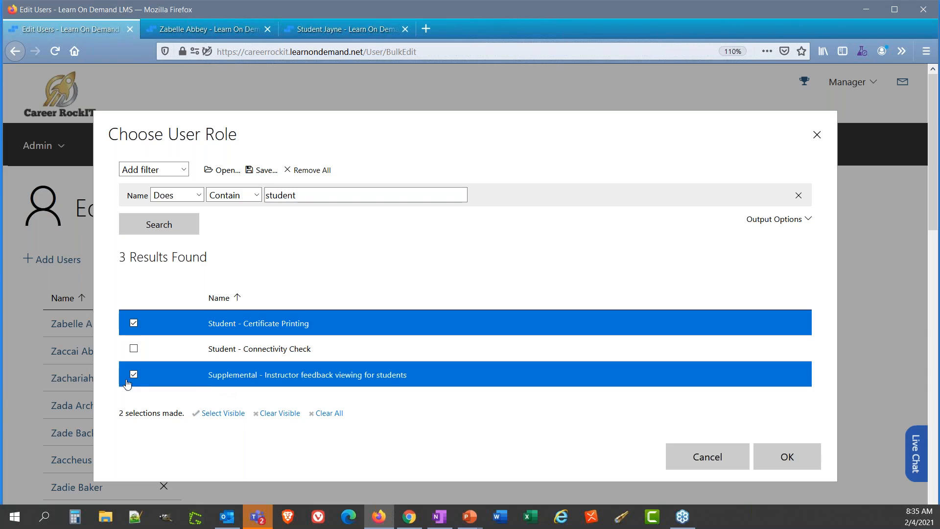
{"action": "left_click", "coordinate": [787, 456]}
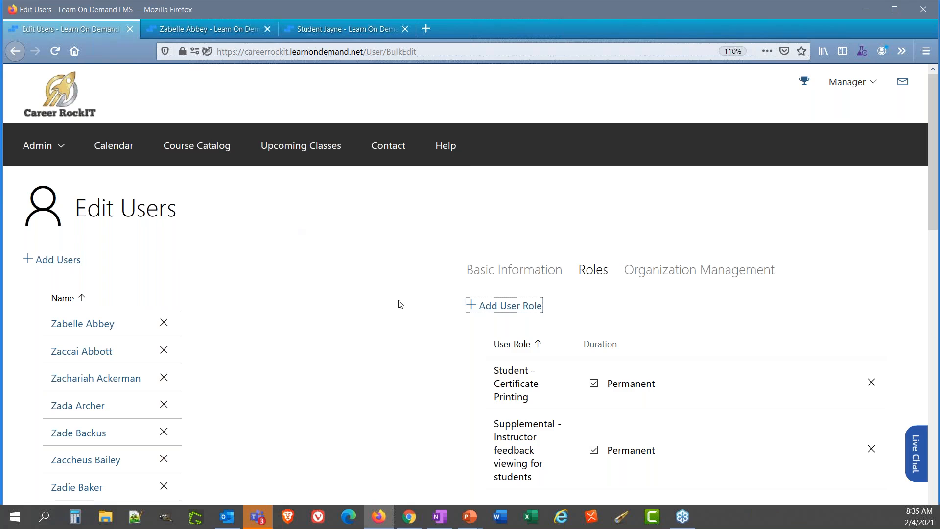
{"action": "scroll", "coordinate": [400, 303], "scroll_direction": "down", "scroll_amount": 5}
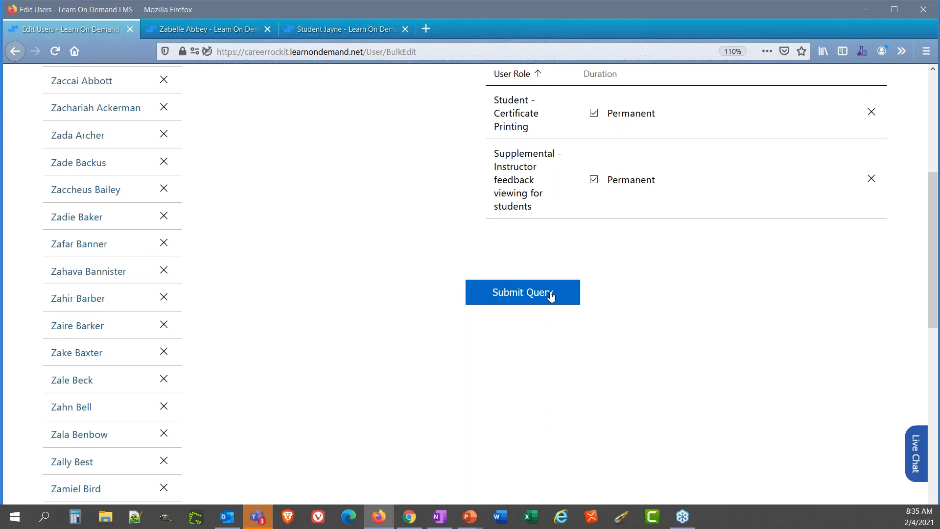
{"action": "left_click", "coordinate": [551, 295]}
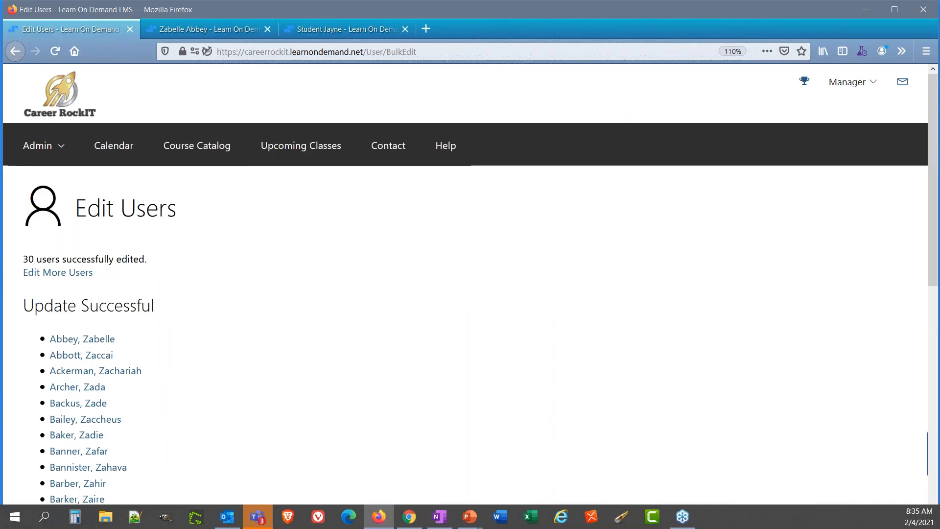
Reload the first listed user's profile and check its assigned roles
{"action": "left_click", "coordinate": [190, 28]}
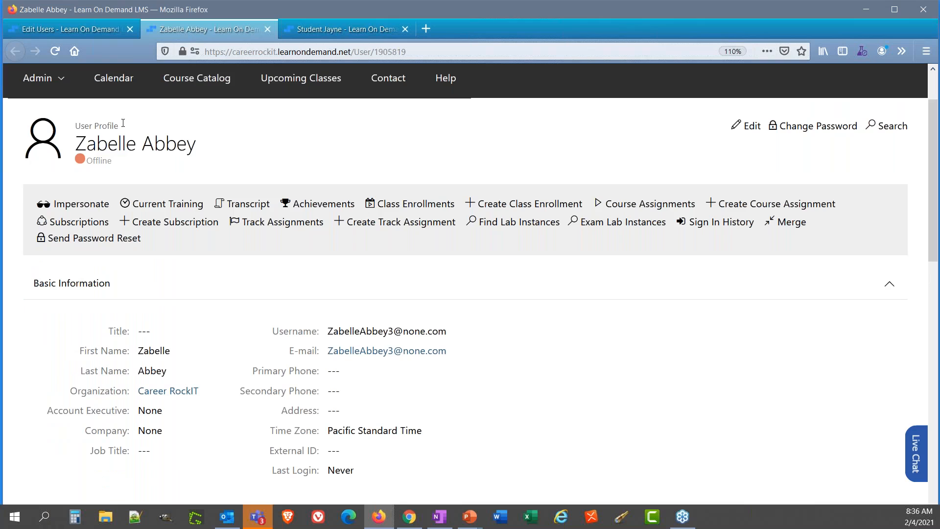
{"action": "left_click", "coordinate": [55, 51]}
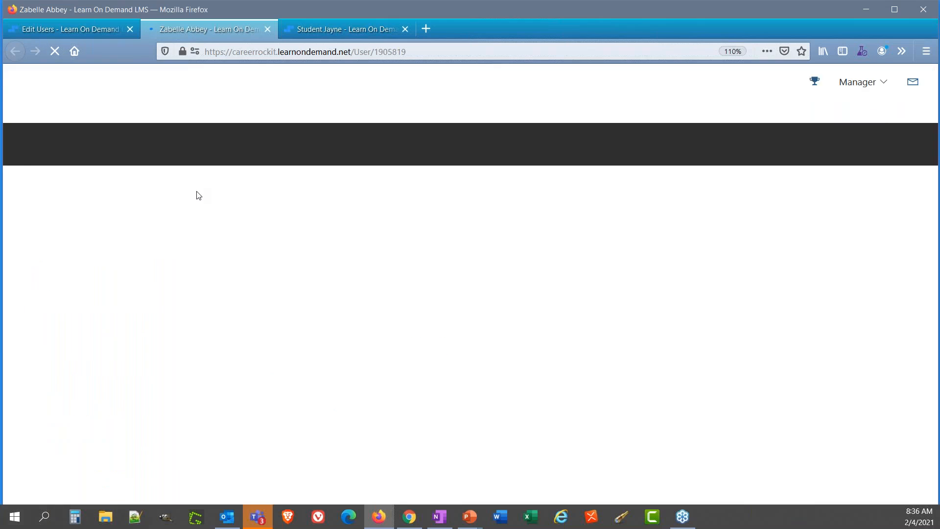
{"action": "scroll", "coordinate": [199, 195], "scroll_direction": "down", "scroll_amount": 10}
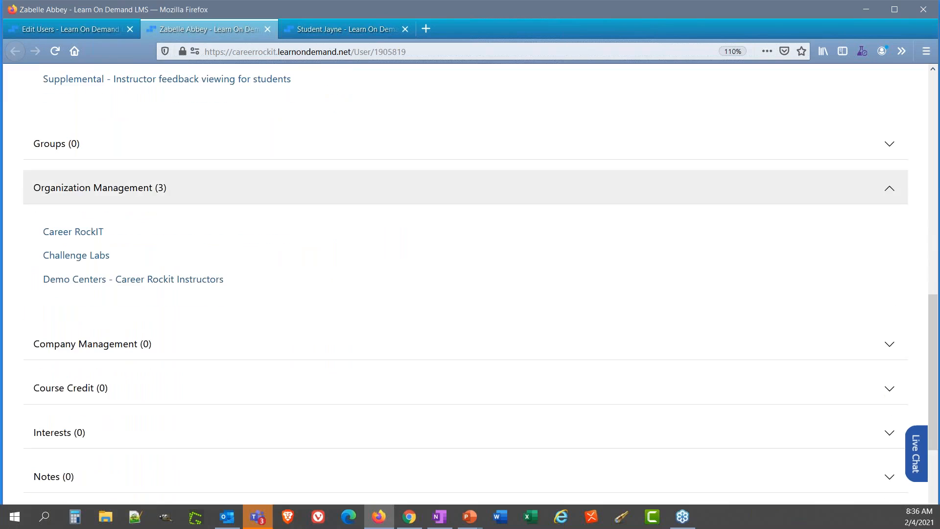
{"action": "scroll", "coordinate": [46, 210], "scroll_direction": "up", "scroll_amount": 4}
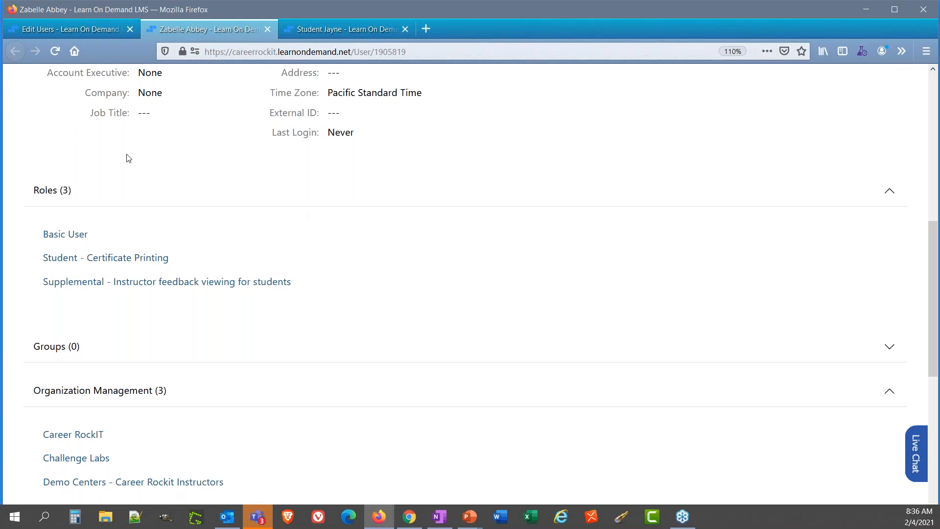
{"action": "scroll", "coordinate": [128, 158], "scroll_direction": "up", "scroll_amount": 7}
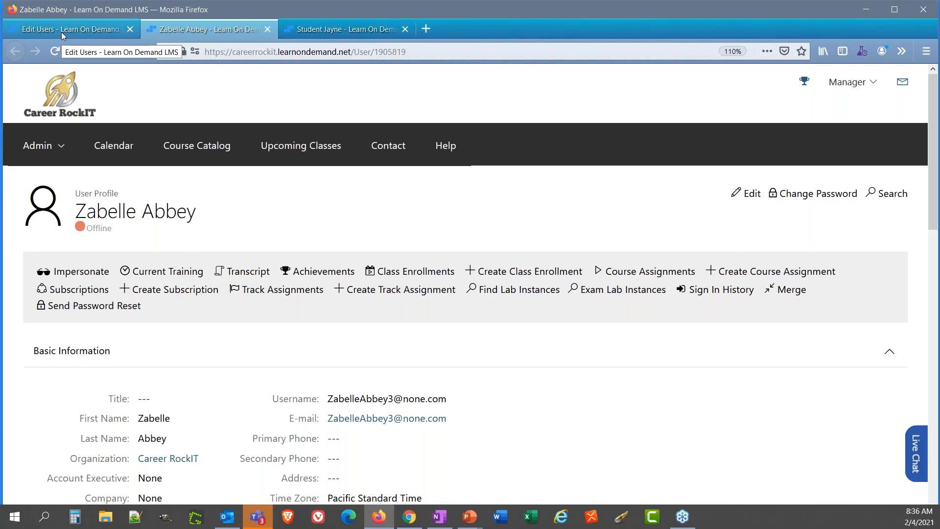
Start another bulk edit, and open the already loaded student user's profile for editing
{"action": "left_click", "coordinate": [61, 31]}
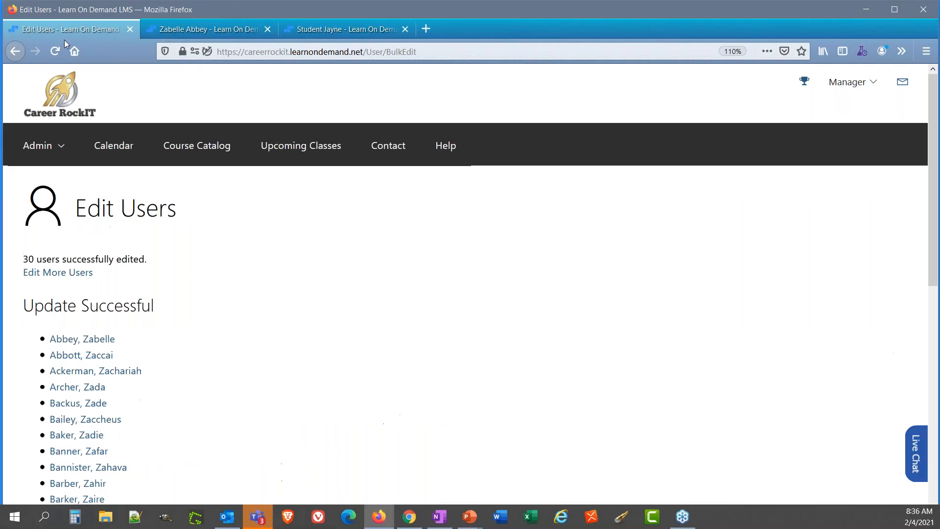
{"action": "left_click", "coordinate": [77, 273]}
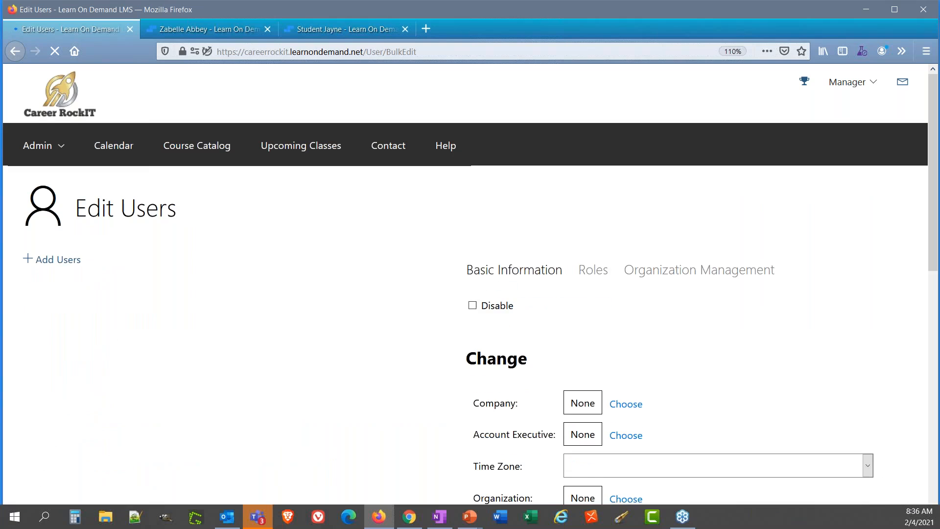
{"action": "left_click", "coordinate": [348, 30]}
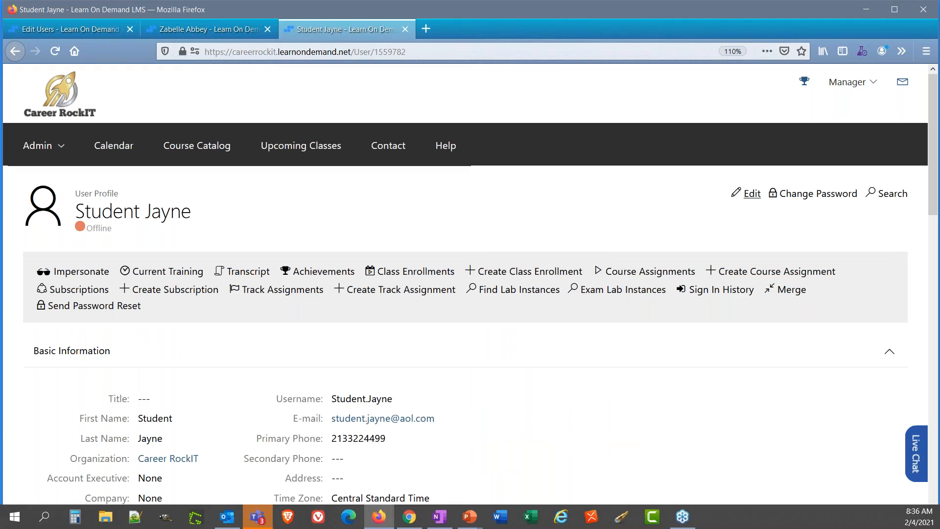
{"action": "left_click", "coordinate": [749, 193]}
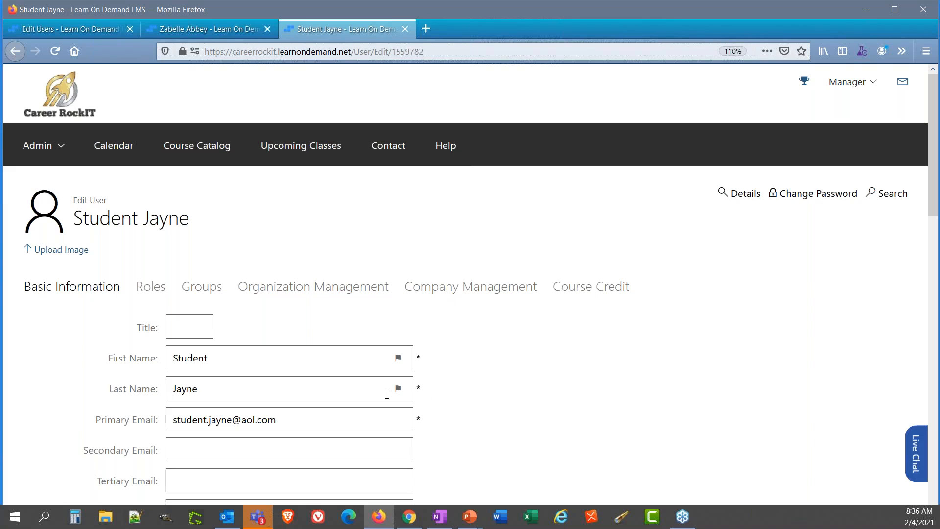
Flag the State / Province and Country fields for the student user to update at next login, and save the profile
{"action": "scroll", "coordinate": [371, 377], "scroll_direction": "down", "scroll_amount": 7}
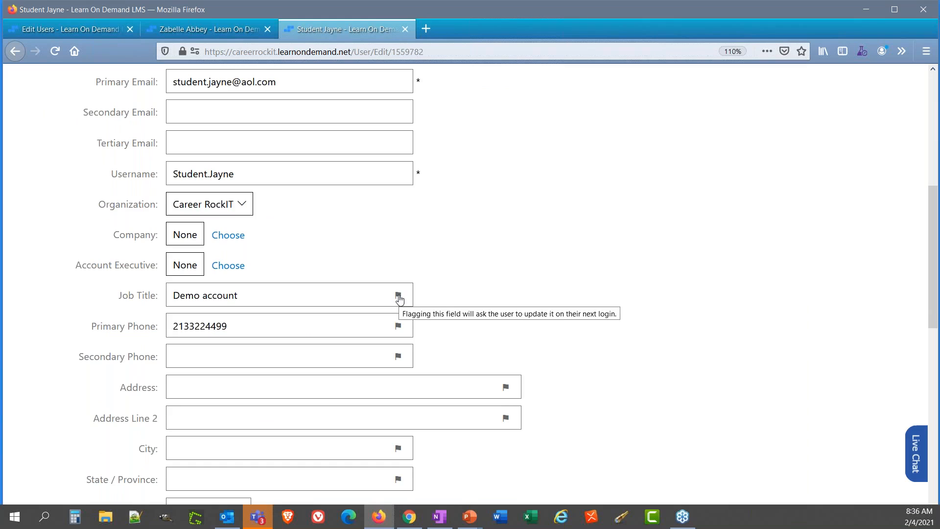
{"action": "scroll", "coordinate": [468, 296], "scroll_direction": "down", "scroll_amount": 3}
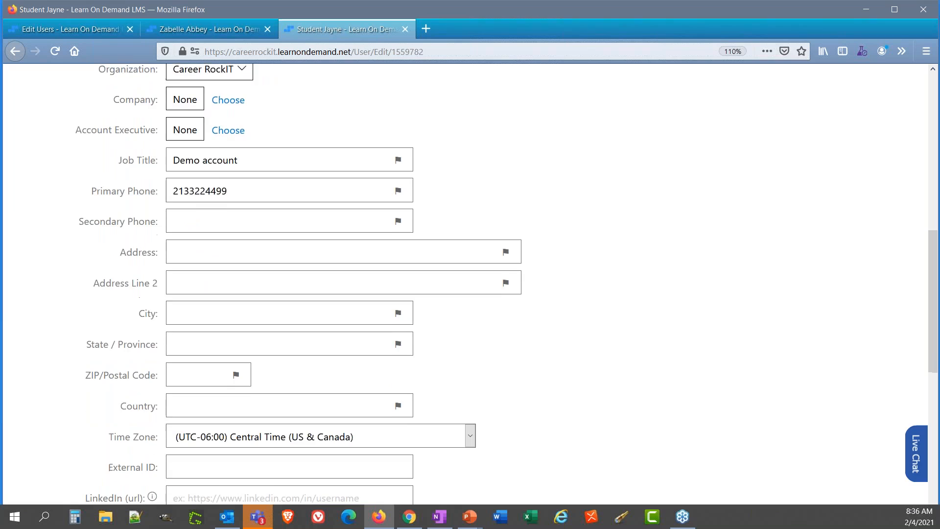
{"action": "left_click", "coordinate": [398, 344]}
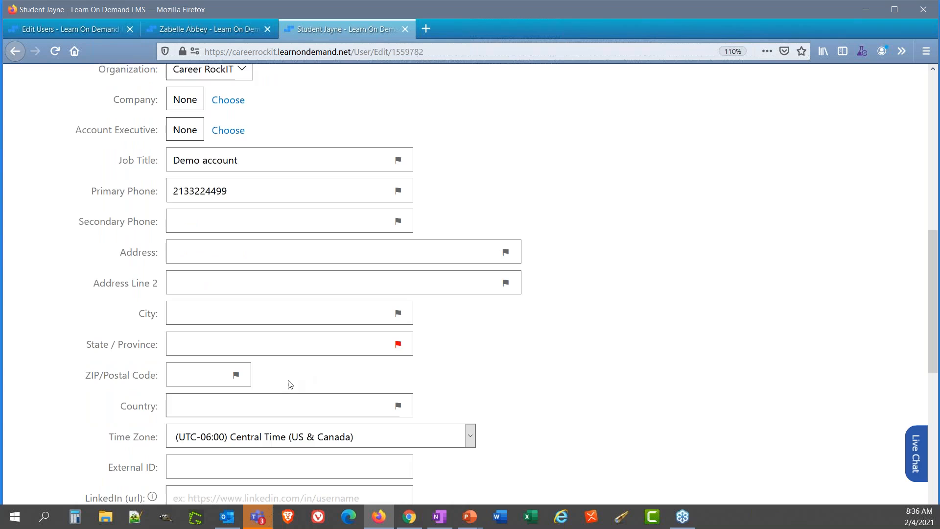
{"action": "left_click", "coordinate": [398, 405]}
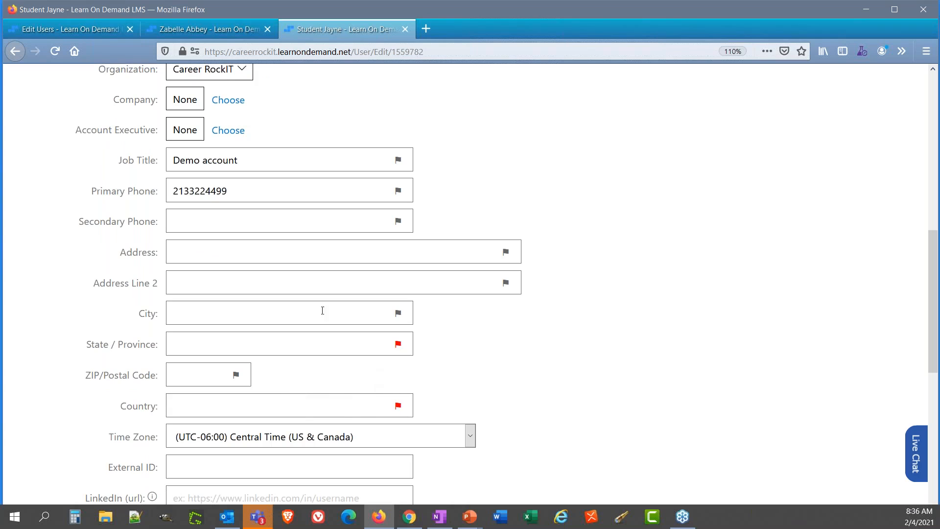
{"action": "scroll", "coordinate": [446, 374], "scroll_direction": "down", "scroll_amount": 3}
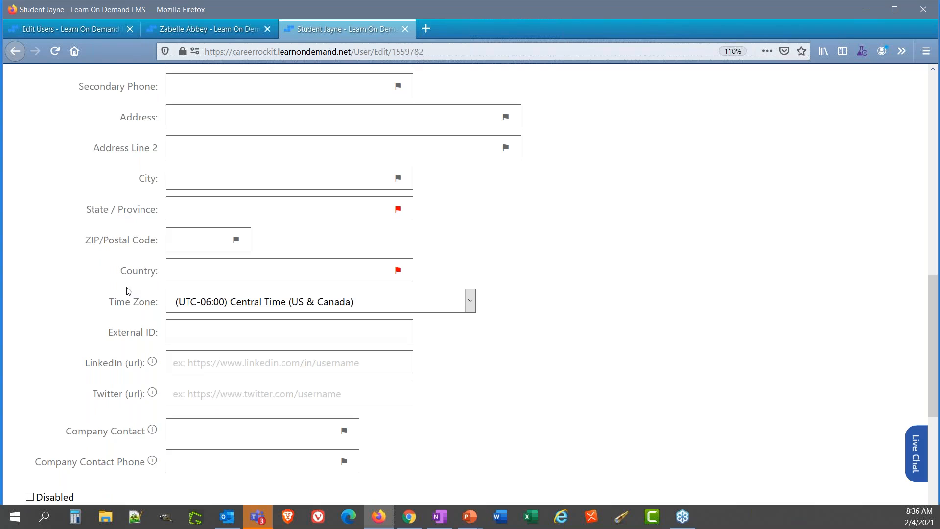
{"action": "scroll", "coordinate": [126, 291], "scroll_direction": "down", "scroll_amount": 7}
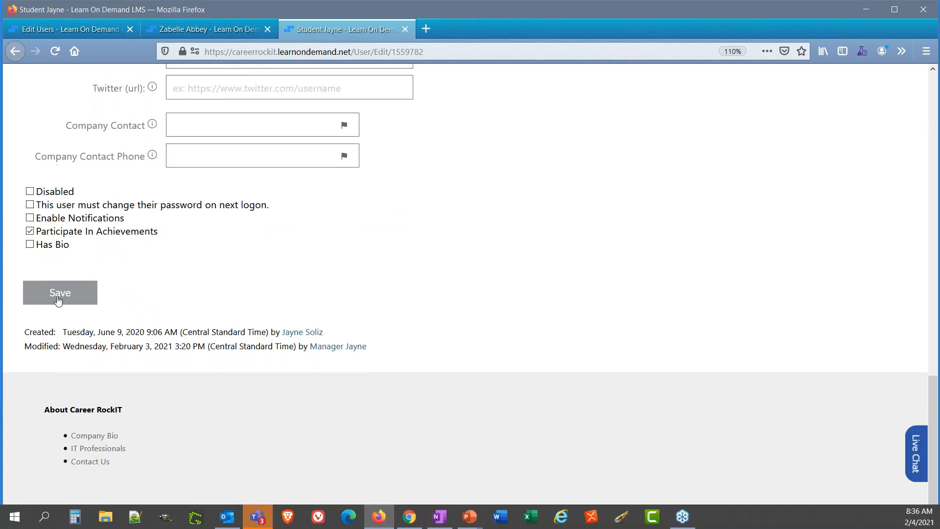
{"action": "left_click", "coordinate": [59, 296]}
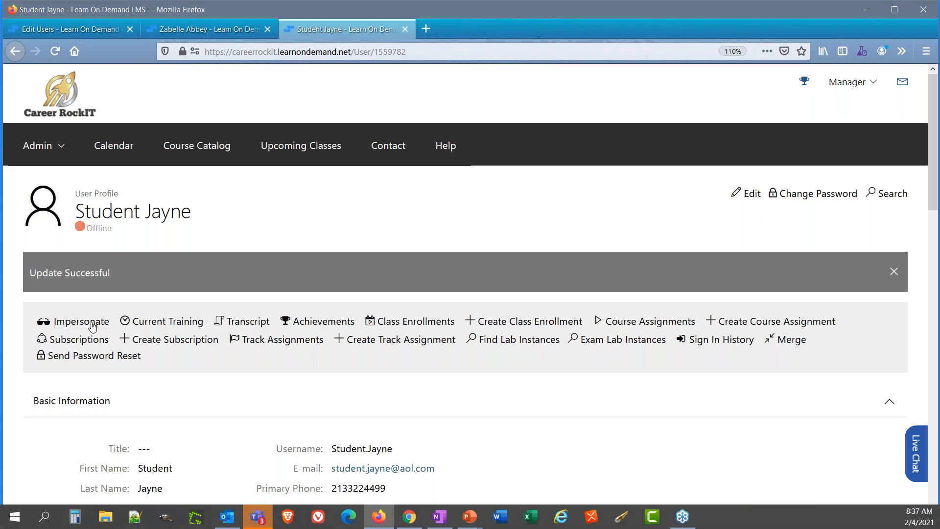
Impersonate the student user and submit the requested account update with state CA and country USA
{"action": "left_click", "coordinate": [92, 324]}
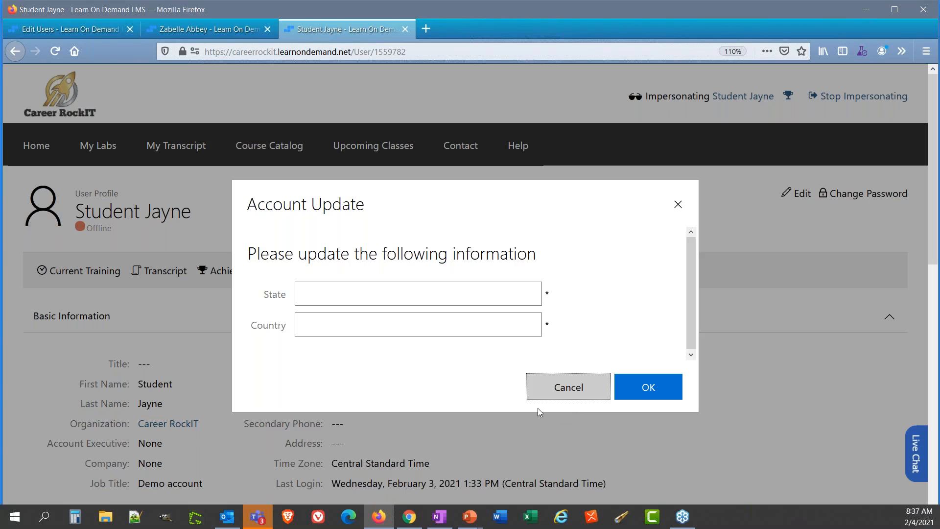
{"action": "left_click", "coordinate": [590, 386]}
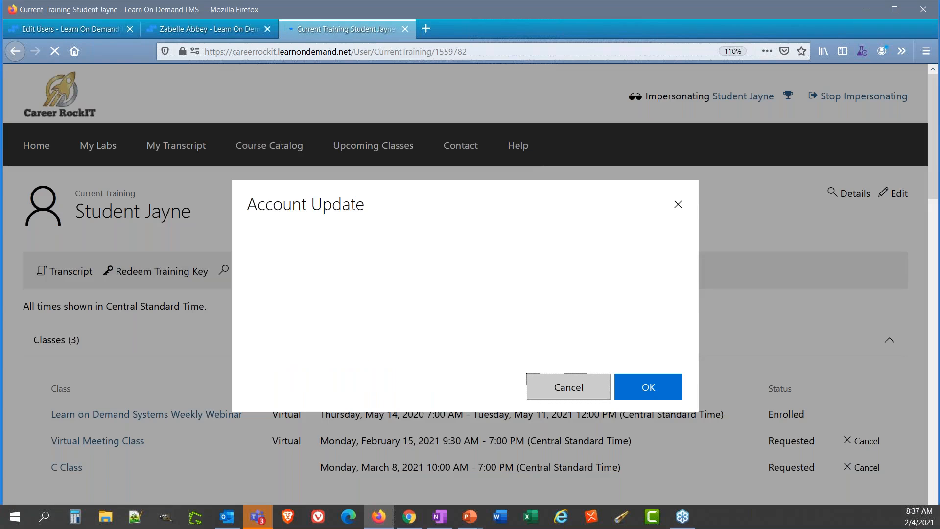
{"action": "left_click", "coordinate": [359, 296]}
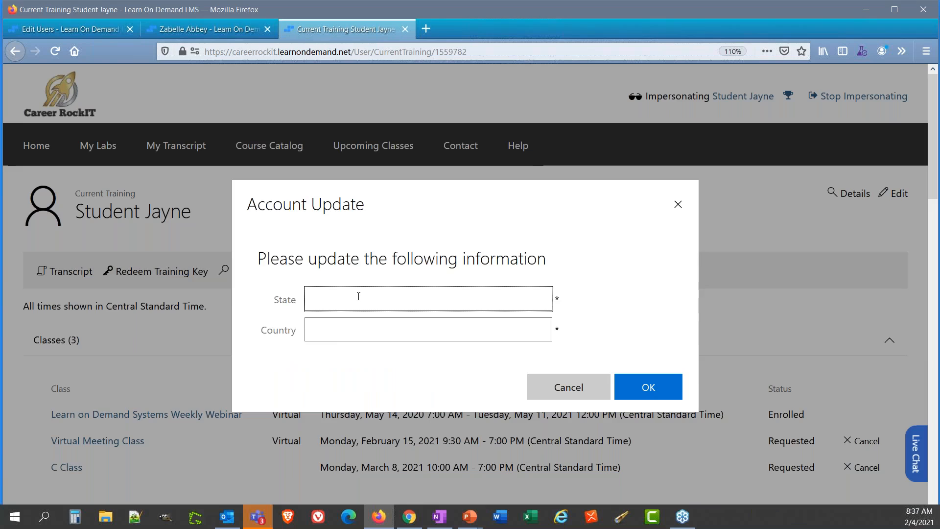
{"action": "type", "text": "CA"}
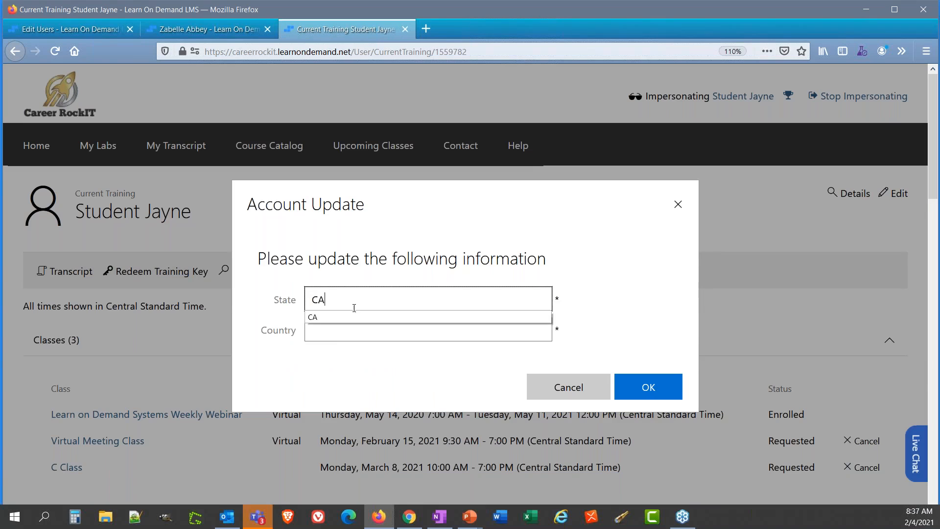
{"action": "left_click", "coordinate": [356, 337]}
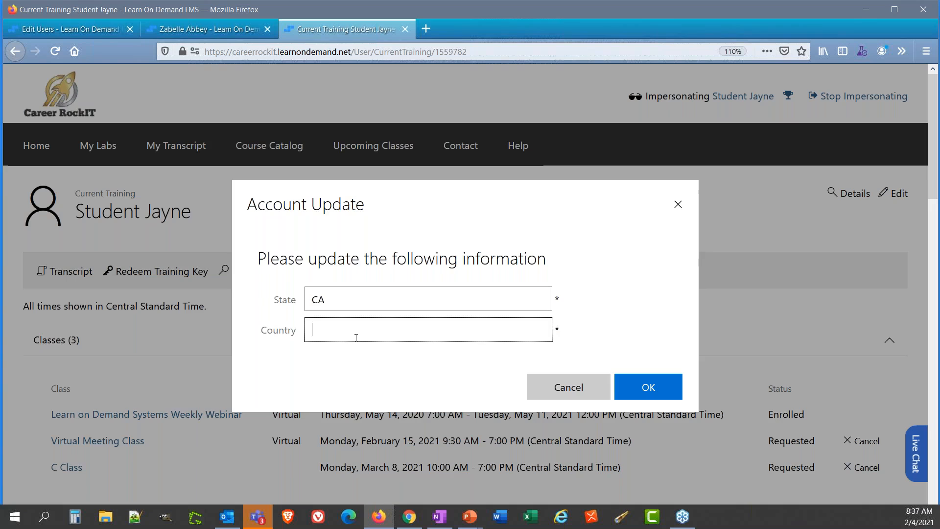
{"action": "type", "text": "USA"}
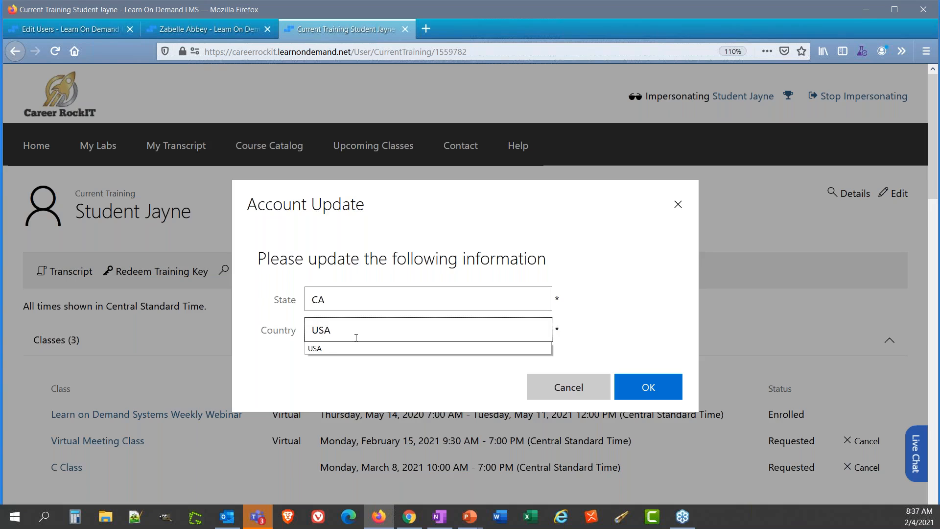
{"action": "left_click", "coordinate": [649, 386]}
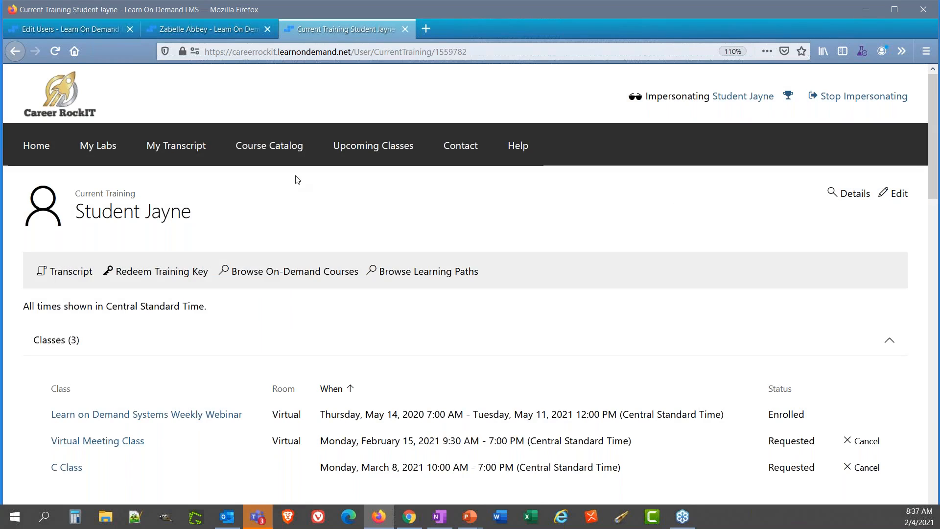
Try to add users to the bulk edit while still impersonating the student
{"action": "left_click", "coordinate": [71, 31]}
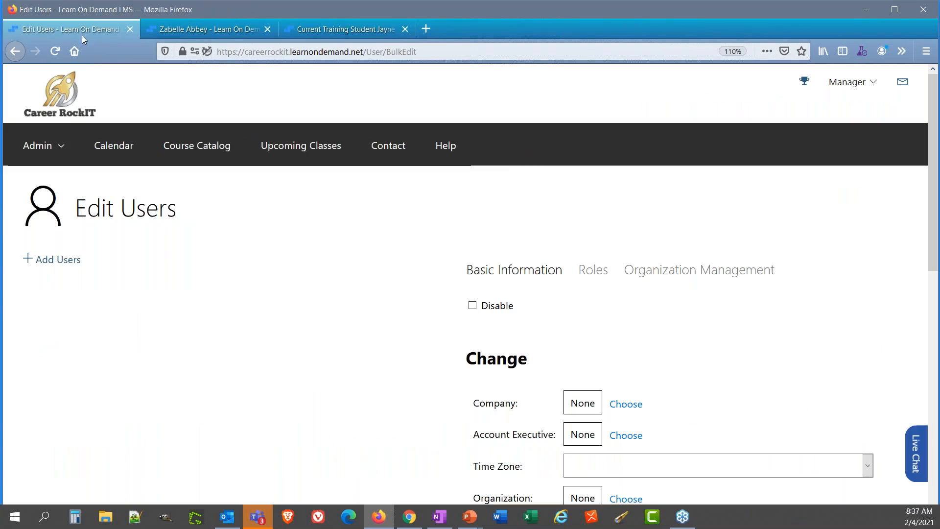
{"action": "left_click", "coordinate": [71, 261]}
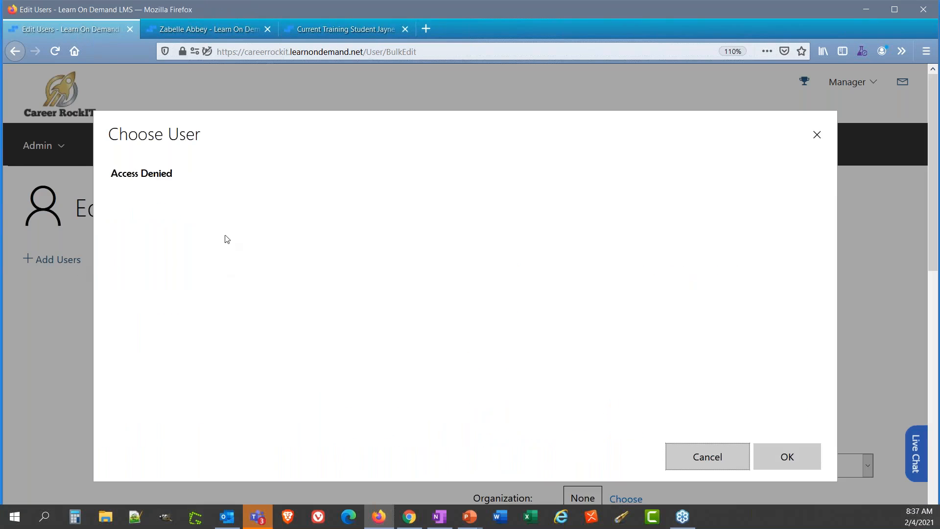
{"action": "left_click", "coordinate": [819, 141]}
Stop impersonating the student user and reload the bulk edit page
{"action": "left_click", "coordinate": [342, 27]}
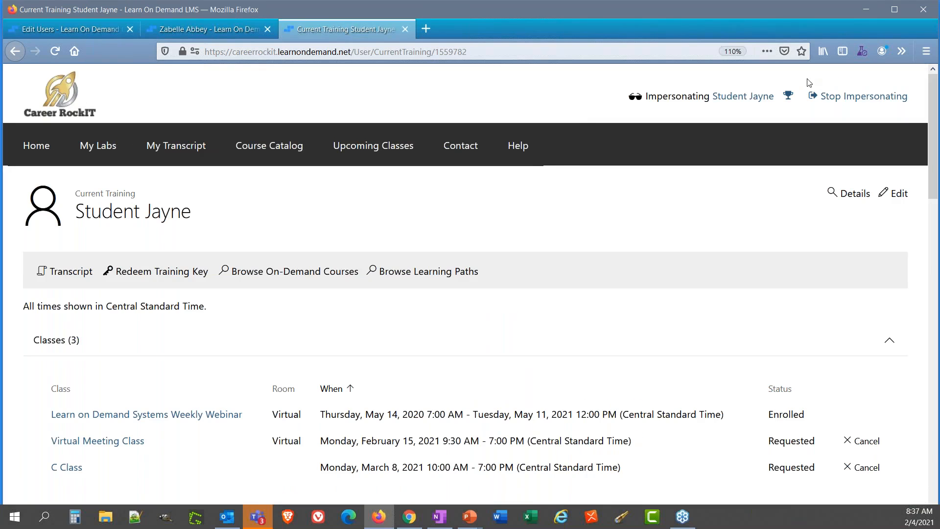
{"action": "left_click", "coordinate": [826, 98]}
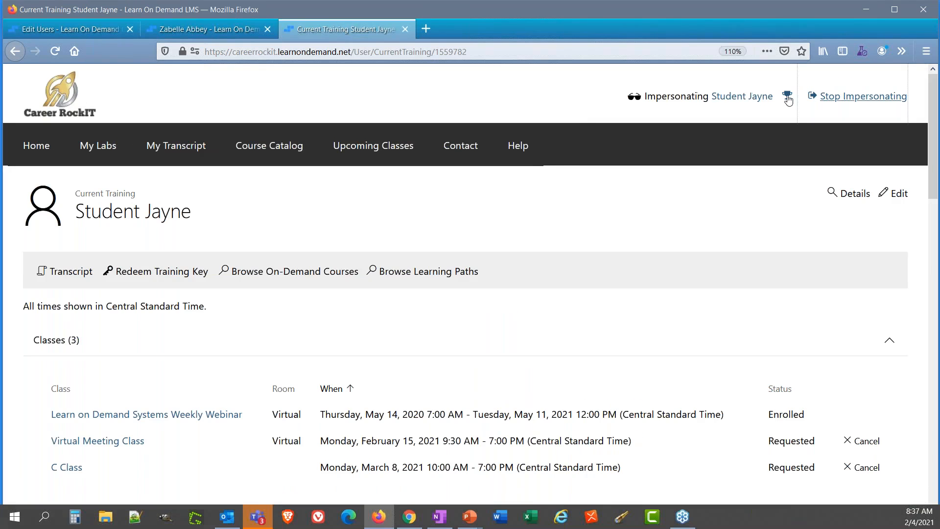
{"action": "left_click", "coordinate": [51, 30]}
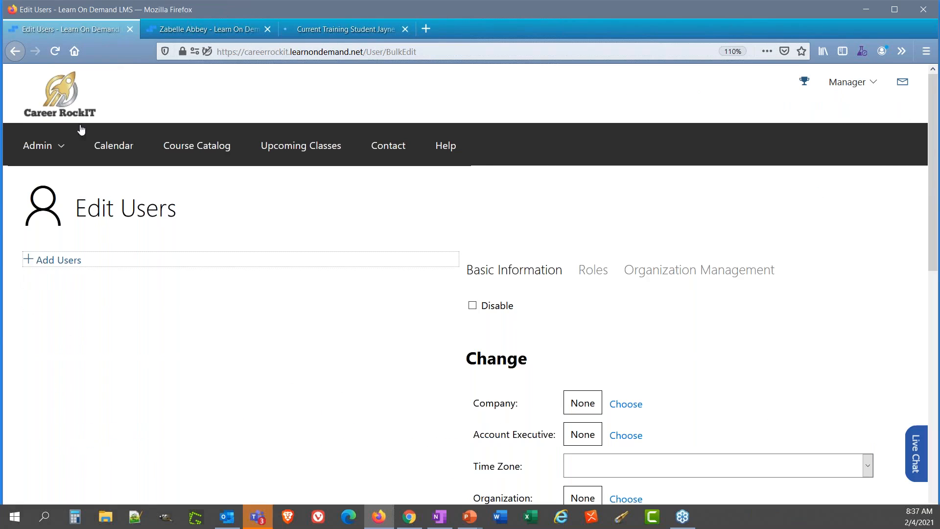
{"action": "left_click", "coordinate": [58, 260]}
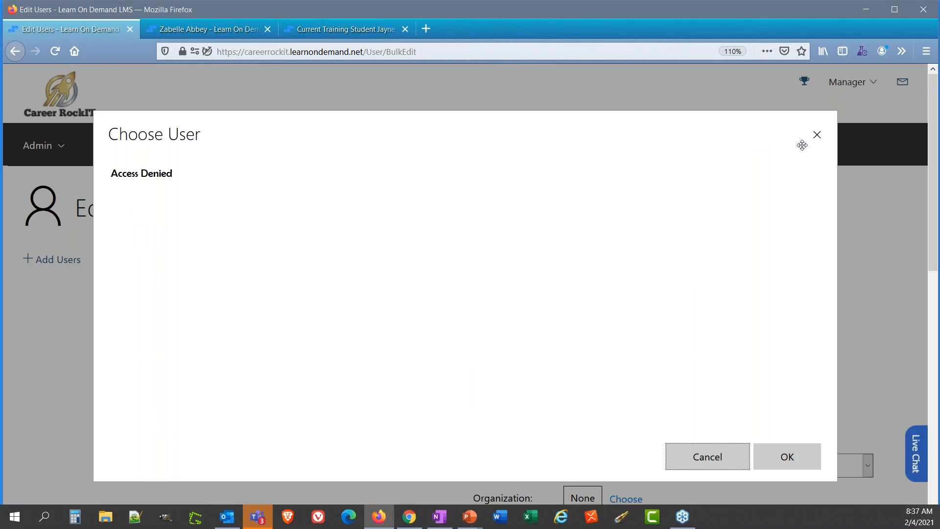
{"action": "left_click", "coordinate": [816, 135]}
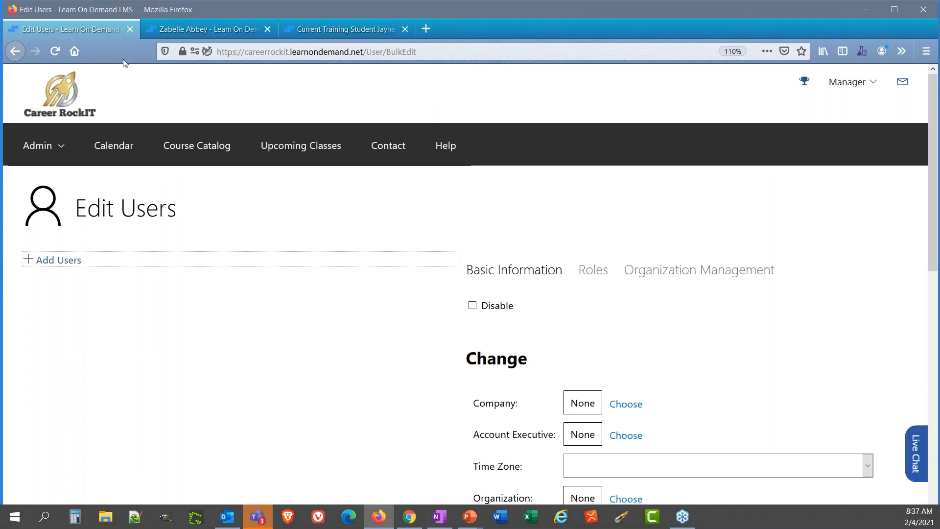
{"action": "left_click", "coordinate": [53, 51]}
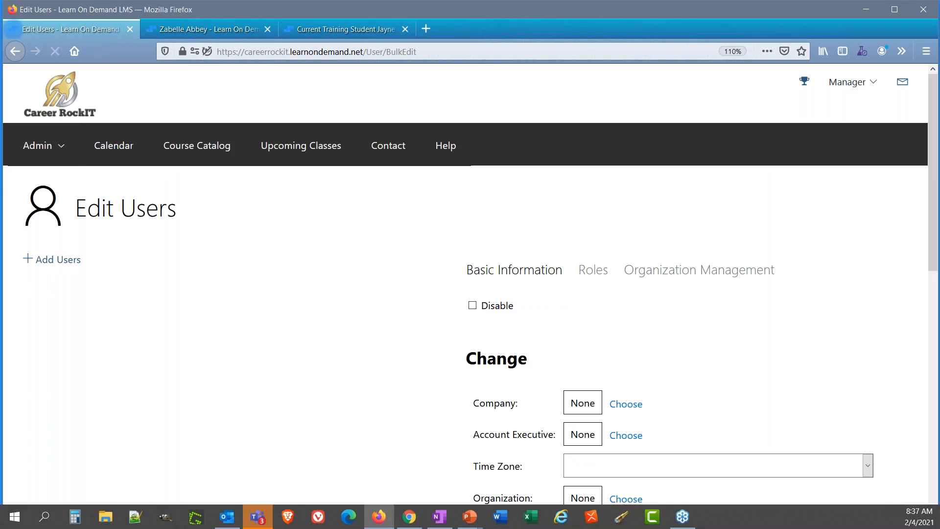
Search the users to add for first names starting with "z" and created within the last 1 day
{"action": "left_click", "coordinate": [108, 255]}
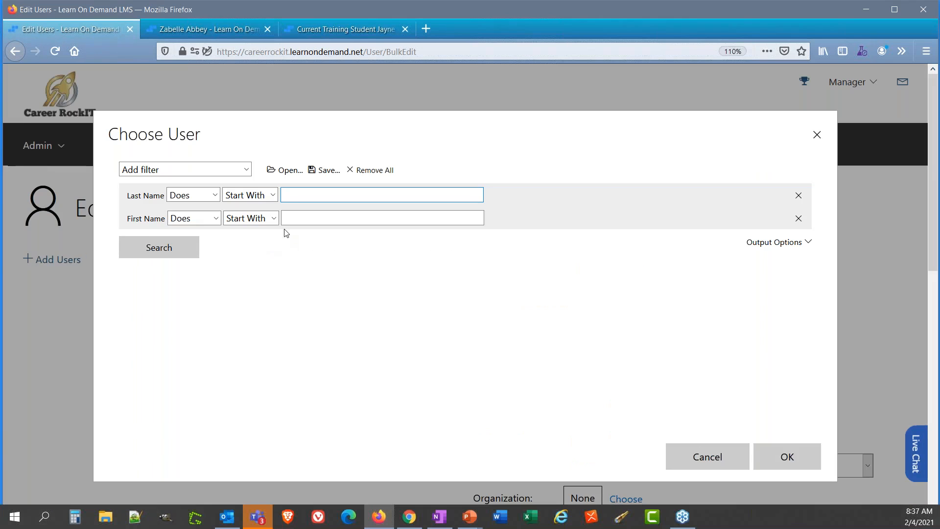
{"action": "left_click", "coordinate": [286, 219]}
{"action": "type", "text": "z"}
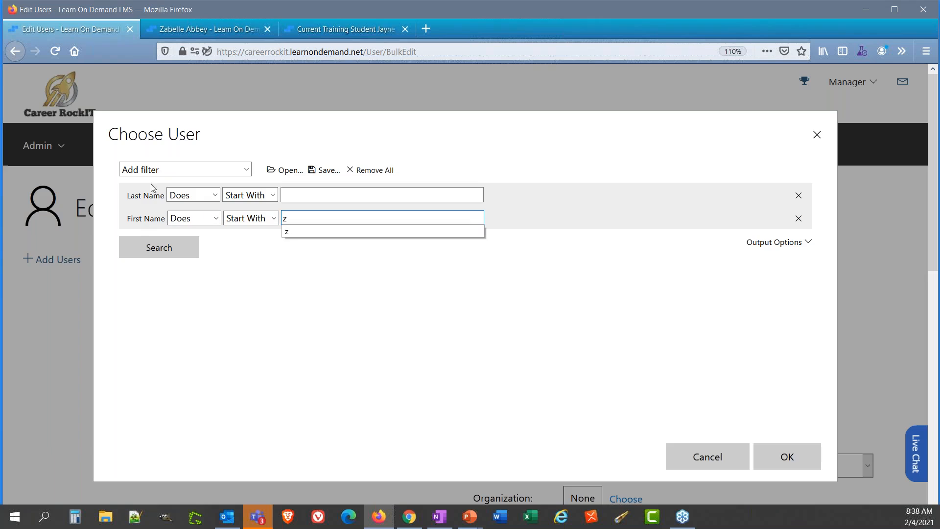
{"action": "left_click", "coordinate": [153, 170]}
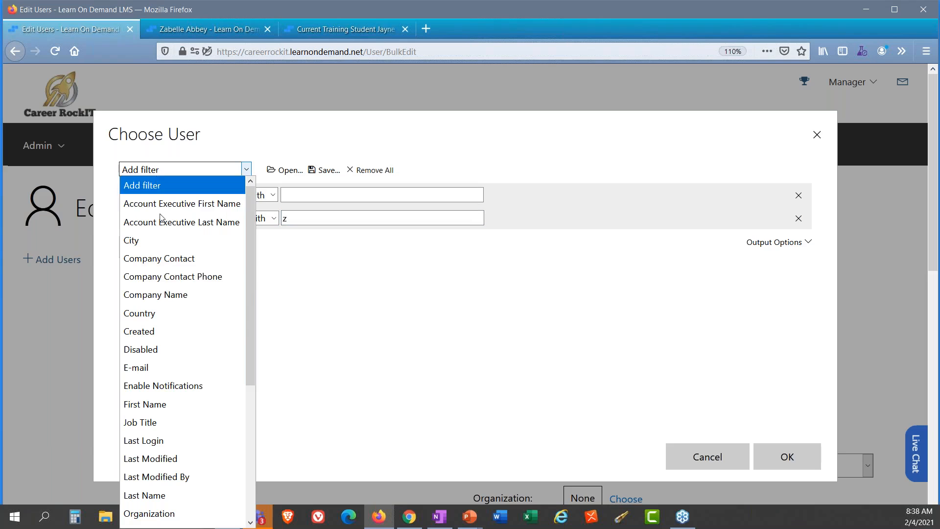
{"action": "left_click", "coordinate": [176, 336]}
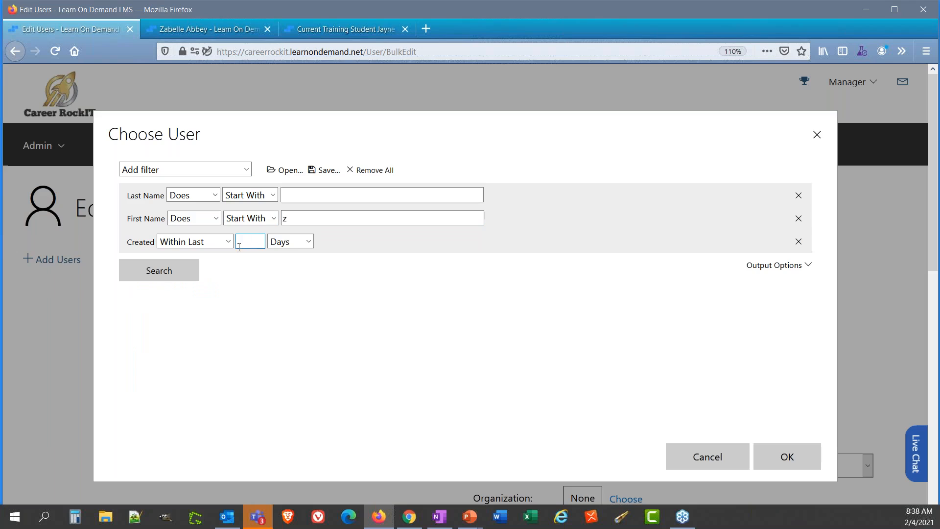
{"action": "type", "text": "1"}
{"action": "left_click", "coordinate": [164, 270]}
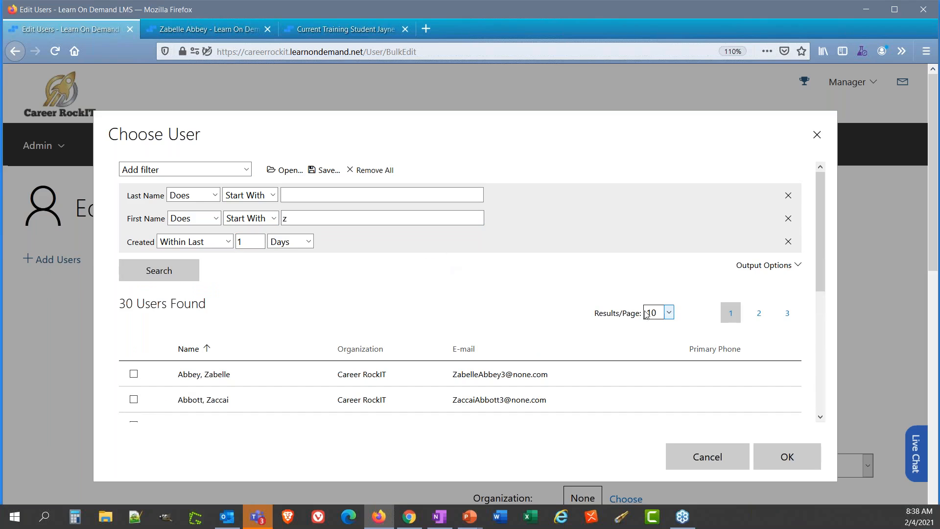
Show 50 results per page and add all the found users to the bulk edit
{"action": "left_click", "coordinate": [646, 314]}
{"action": "left_click", "coordinate": [650, 365]}
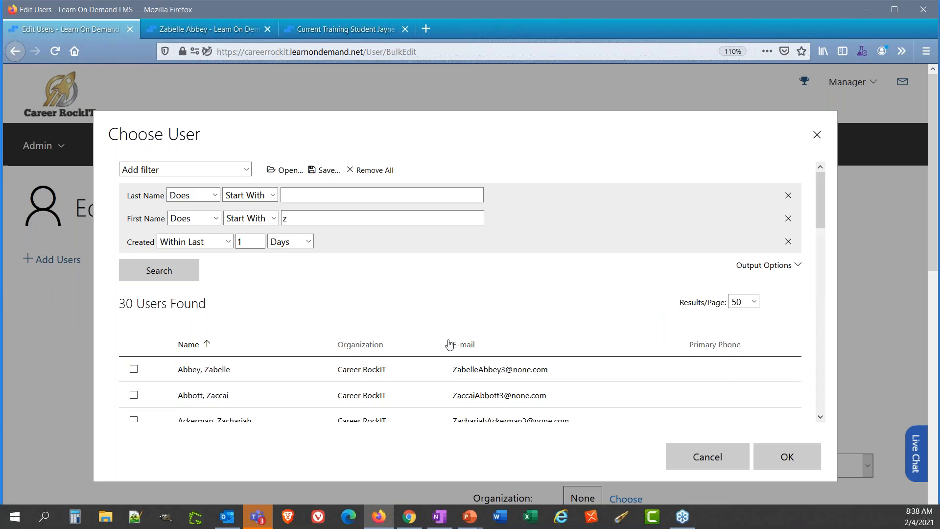
{"action": "scroll", "coordinate": [235, 356], "scroll_direction": "down", "scroll_amount": 15}
{"action": "left_click", "coordinate": [218, 415]}
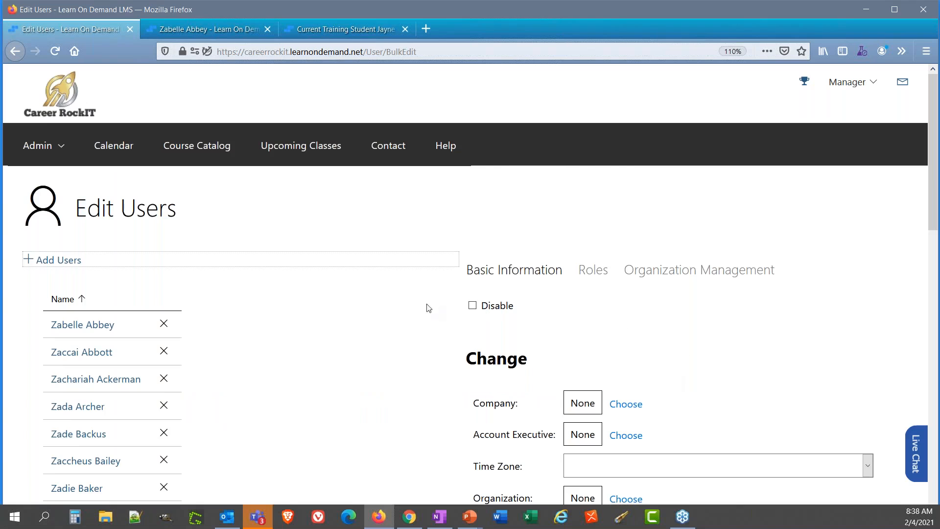
Flag the Job Title field for change by the listed users and submit the bulk edit
{"action": "scroll", "coordinate": [421, 303], "scroll_direction": "down", "scroll_amount": 5}
{"action": "scroll", "coordinate": [414, 299], "scroll_direction": "down", "scroll_amount": 4}
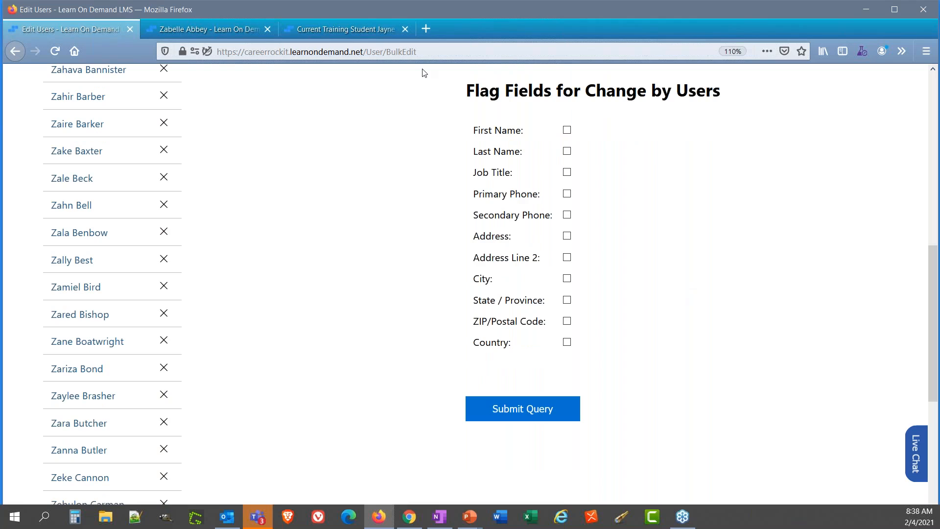
{"action": "left_click", "coordinate": [567, 173]}
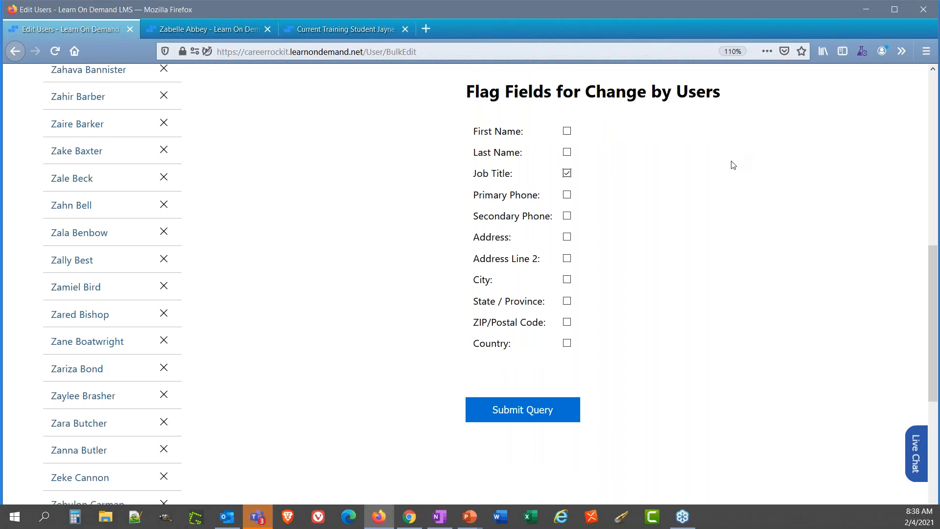
{"action": "left_click", "coordinate": [542, 419]}
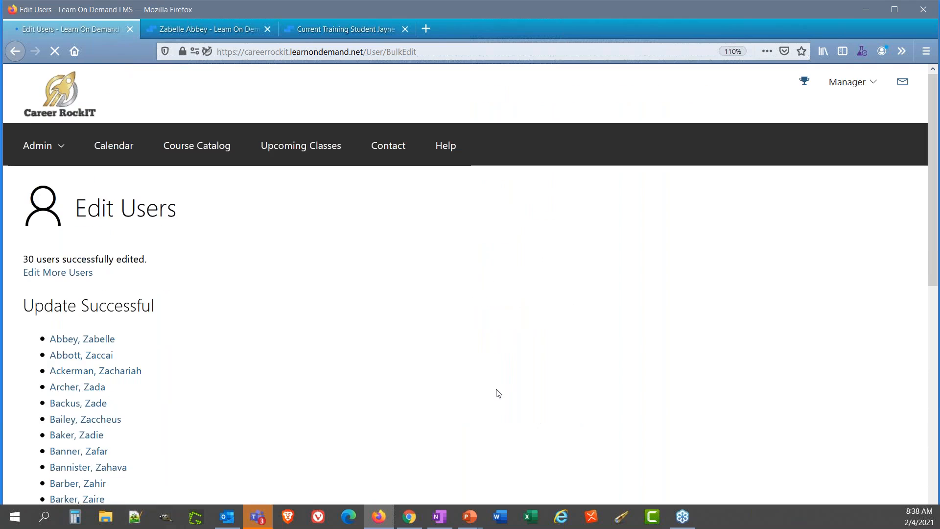
Impersonate the first listed user to check the account update request, and dismiss it without filling it in
{"action": "left_click", "coordinate": [191, 30]}
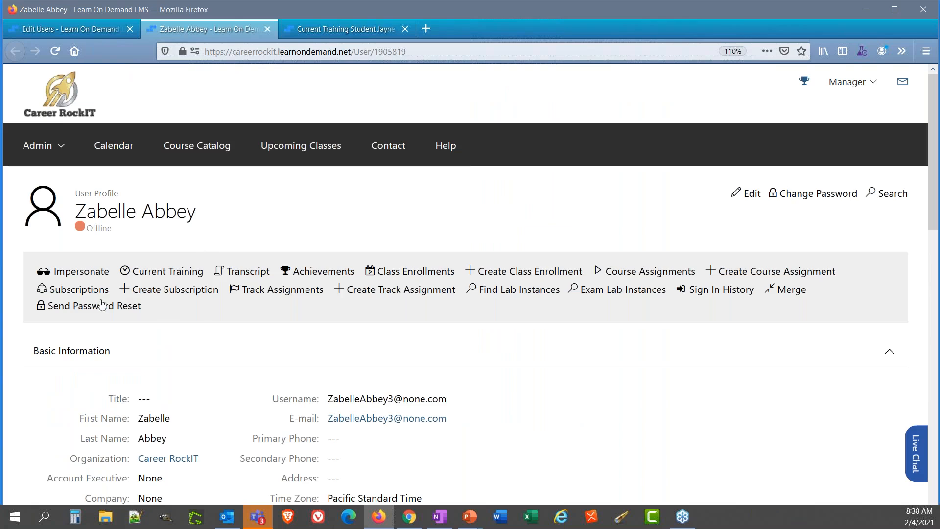
{"action": "left_click", "coordinate": [84, 274]}
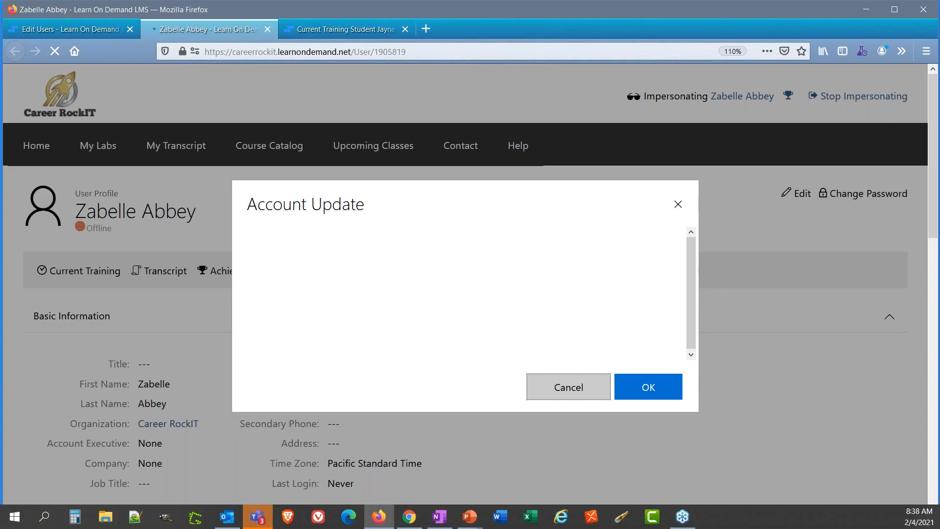
{"action": "left_click", "coordinate": [570, 389]}
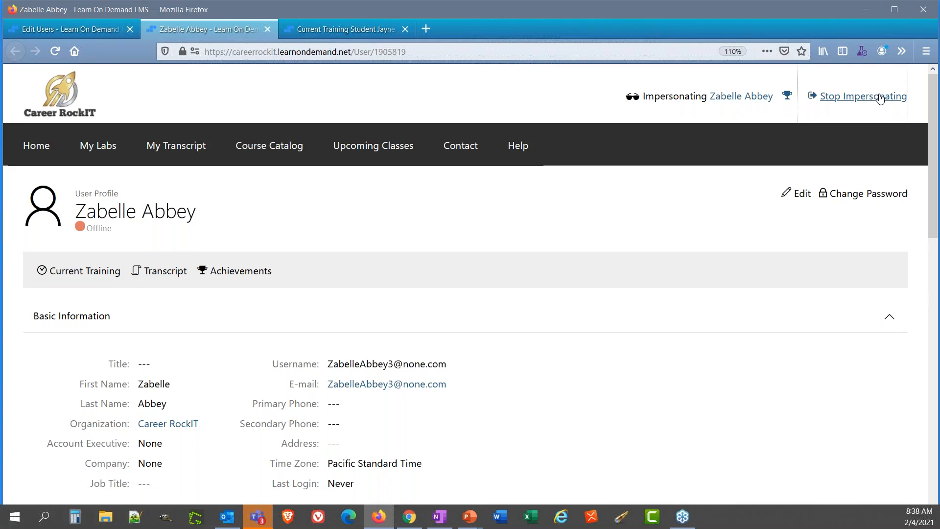
Stop impersonating the user and start another bulk edit from the Edit Users results page
{"action": "left_click", "coordinate": [881, 97]}
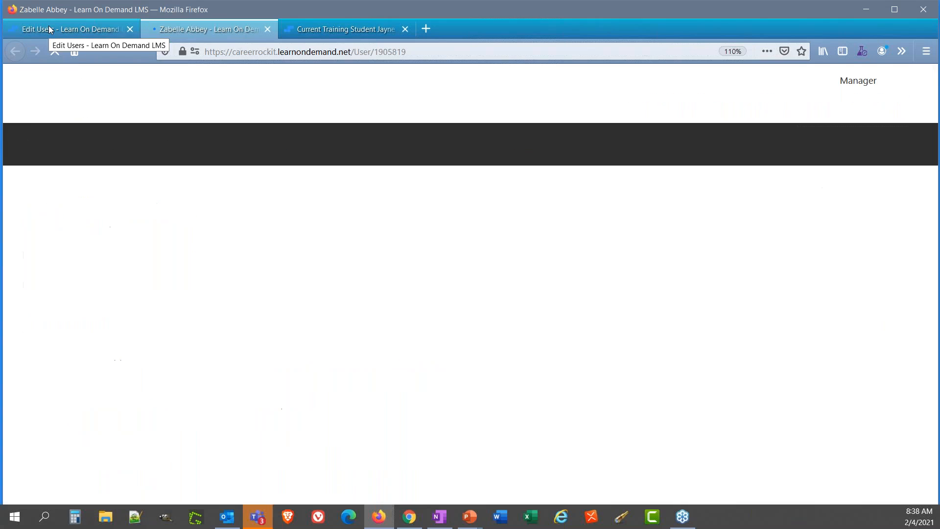
{"action": "left_click", "coordinate": [54, 30]}
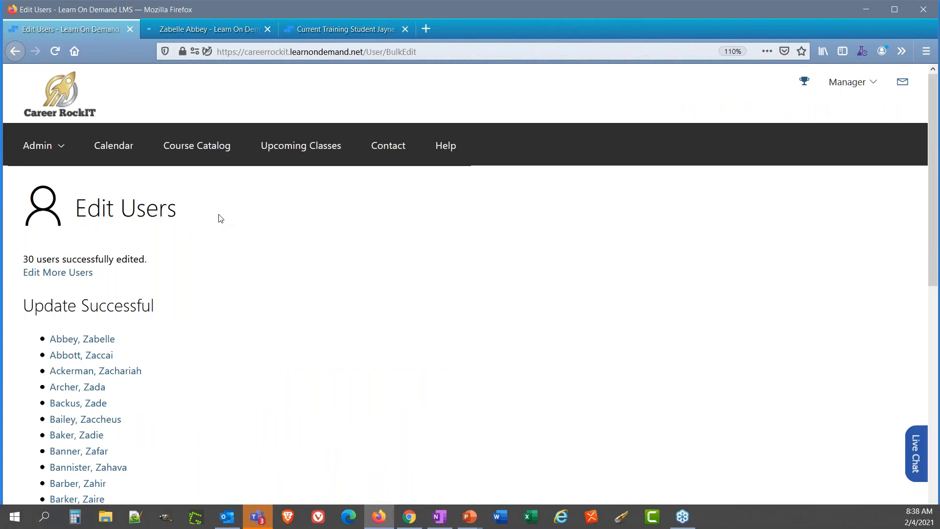
{"action": "left_click", "coordinate": [77, 278]}
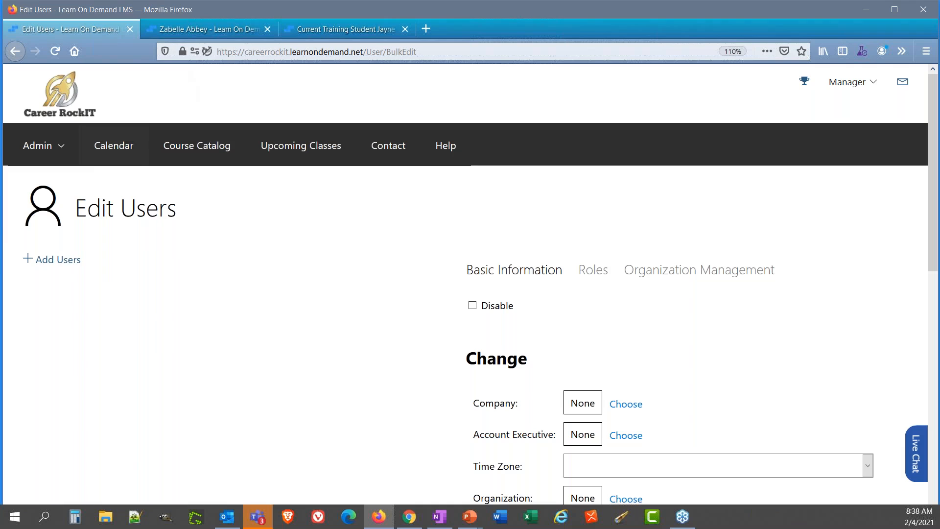
Search the users to add for first names starting with "z" and created within the last 1 day
{"action": "left_click", "coordinate": [76, 262]}
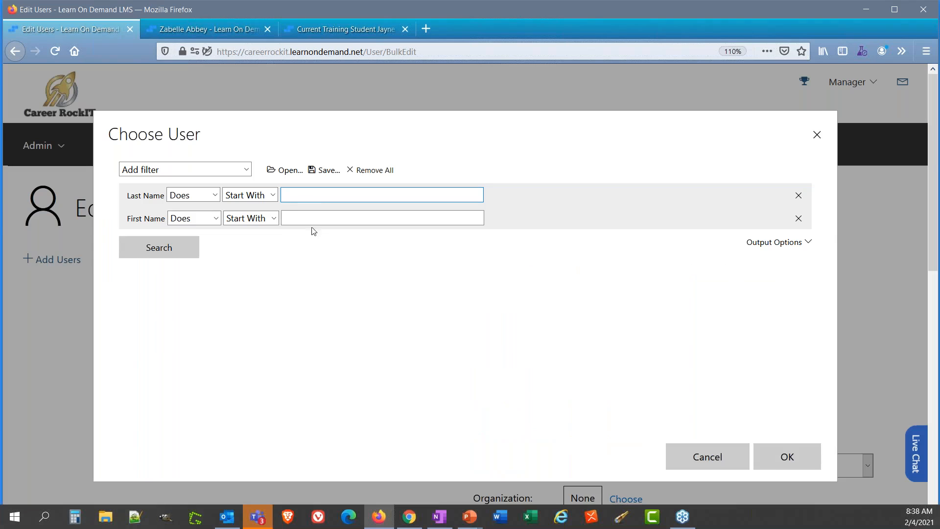
{"action": "left_click", "coordinate": [334, 217]}
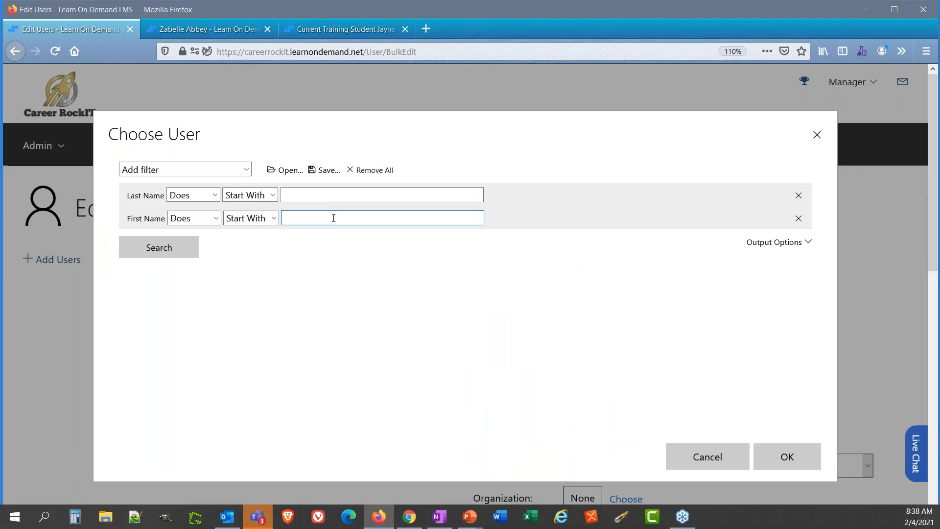
{"action": "type", "text": "z"}
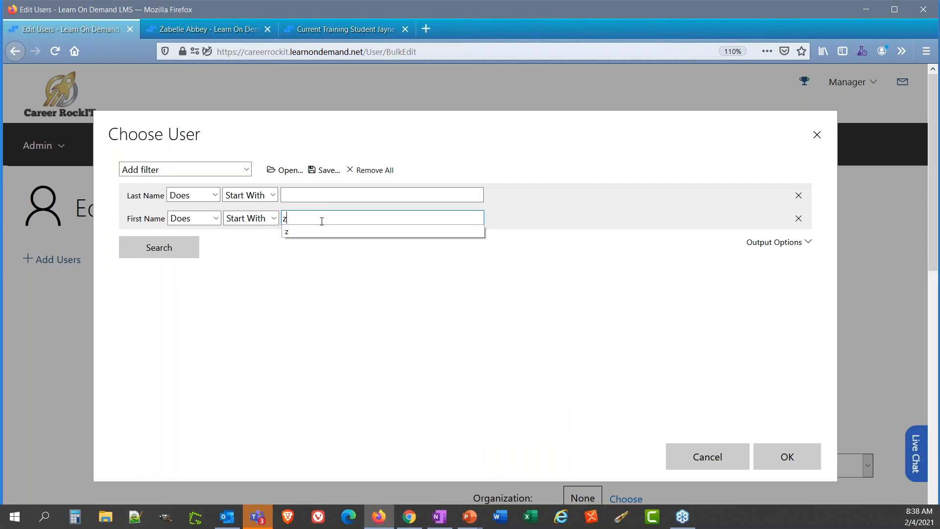
{"action": "left_click", "coordinate": [155, 170]}
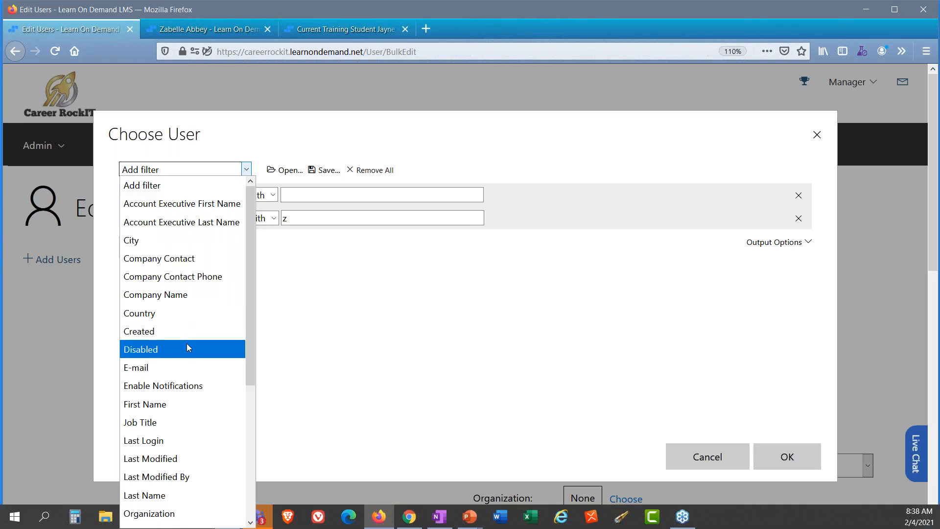
{"action": "left_click", "coordinate": [186, 330]}
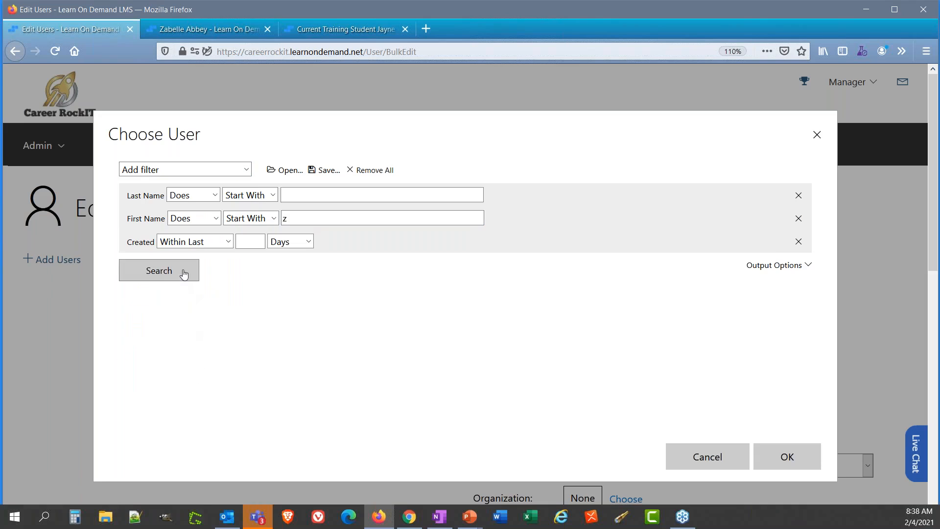
{"action": "left_click", "coordinate": [263, 242]}
{"action": "type", "text": "1"}
{"action": "left_click", "coordinate": [180, 270]}
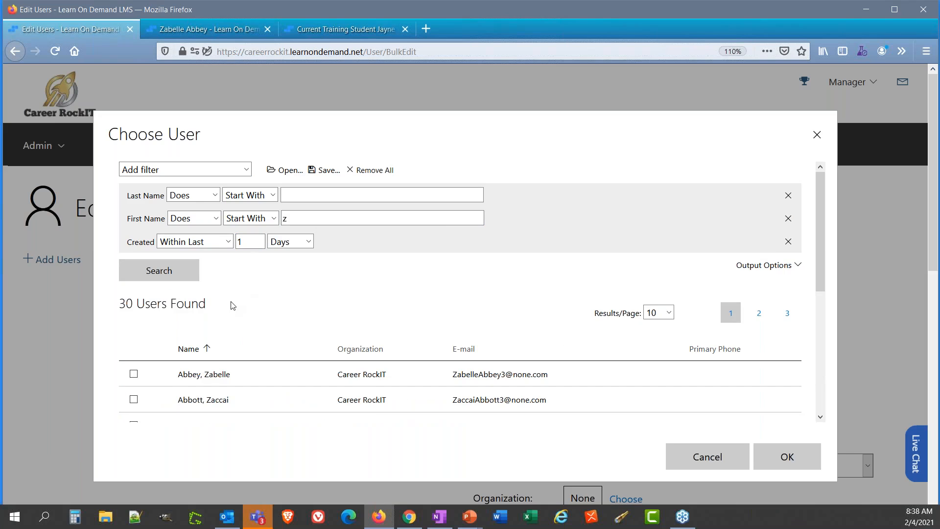
Show 50 results per page, select all the found users and add them to the bulk edit
{"action": "left_click", "coordinate": [668, 313]}
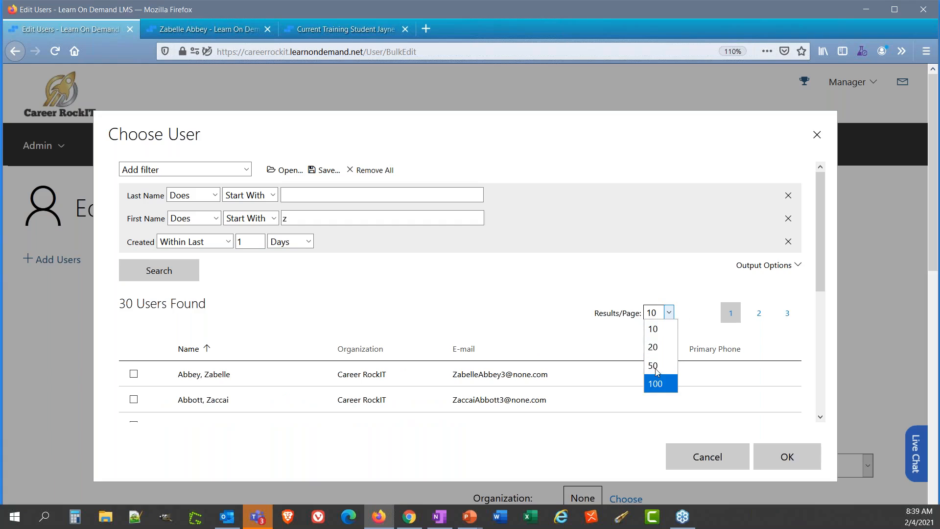
{"action": "left_click", "coordinate": [654, 365]}
{"action": "scroll", "coordinate": [303, 370], "scroll_direction": "down", "scroll_amount": 10}
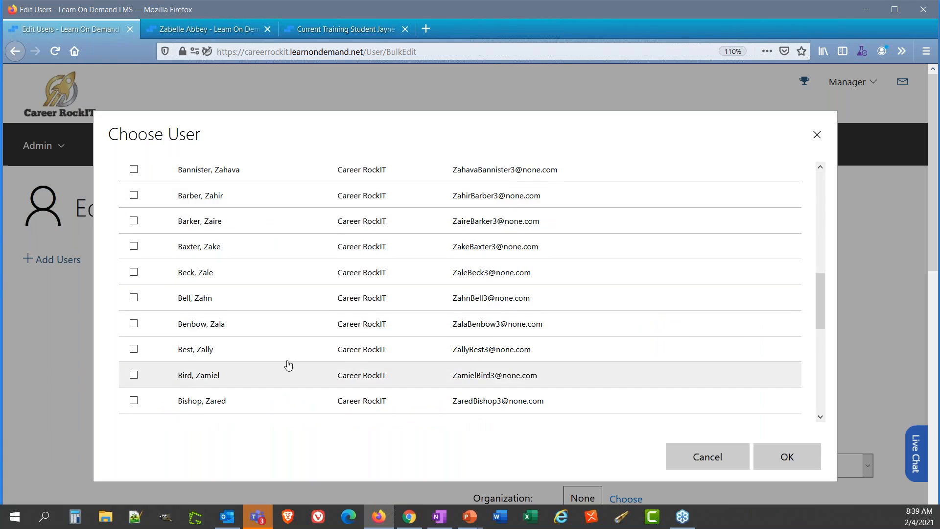
{"action": "left_click", "coordinate": [223, 415]}
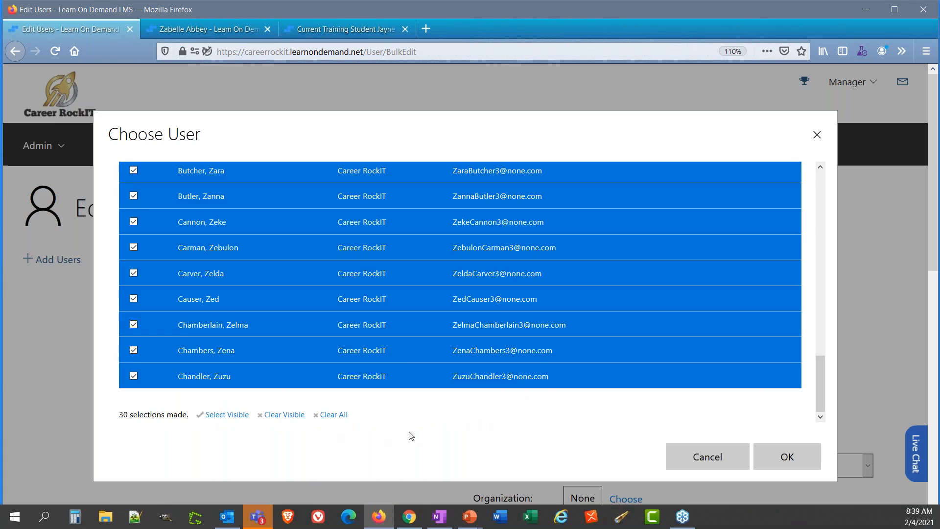
{"action": "left_click", "coordinate": [786, 456]}
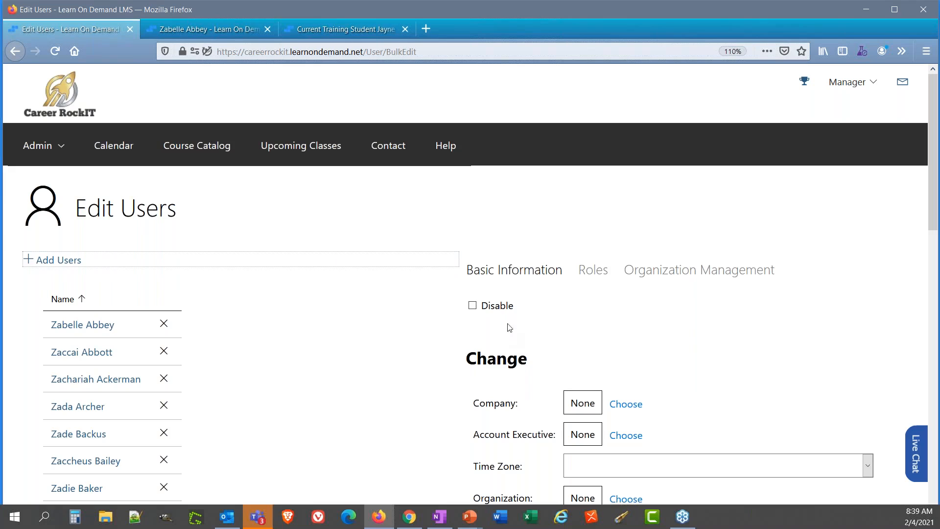
Set the listed users to Disable and submit the bulk edit
{"action": "left_click", "coordinate": [475, 306]}
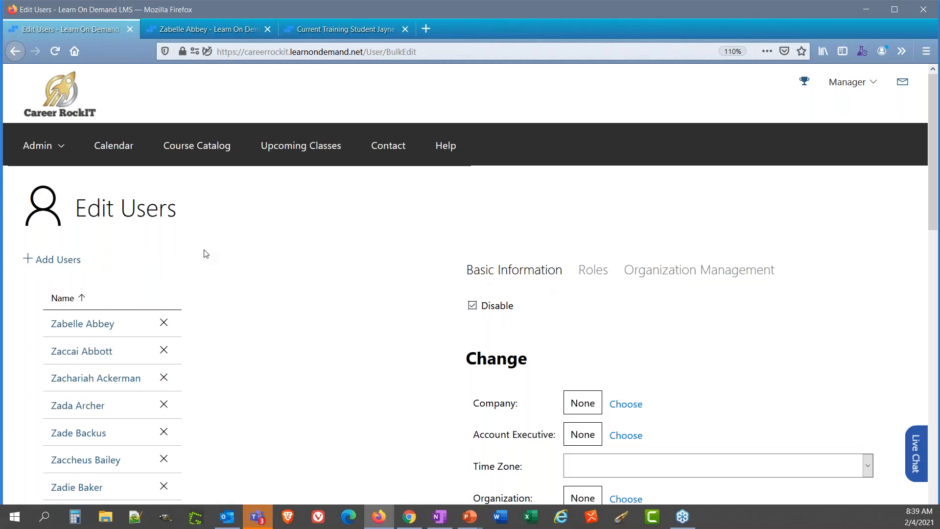
{"action": "scroll", "coordinate": [277, 328], "scroll_direction": "down", "scroll_amount": 5}
{"action": "scroll", "coordinate": [277, 328], "scroll_direction": "down", "scroll_amount": 6}
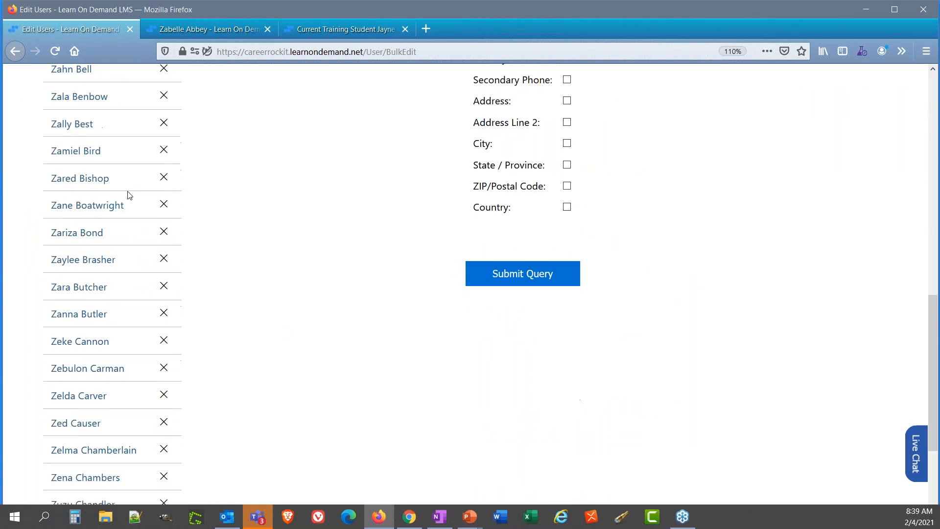
{"action": "left_click", "coordinate": [534, 277]}
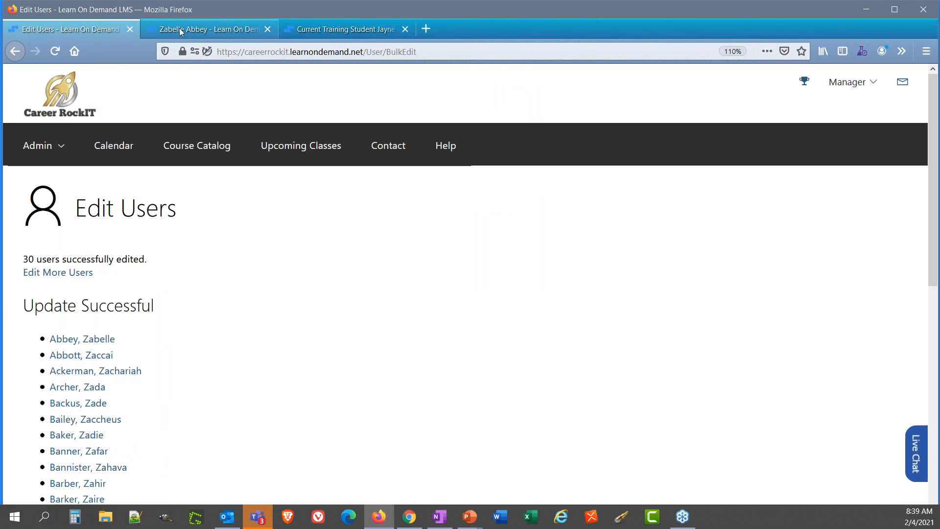
Reload the first listed user's open profile page and check whether the account is disabled
{"action": "left_click", "coordinate": [196, 29]}
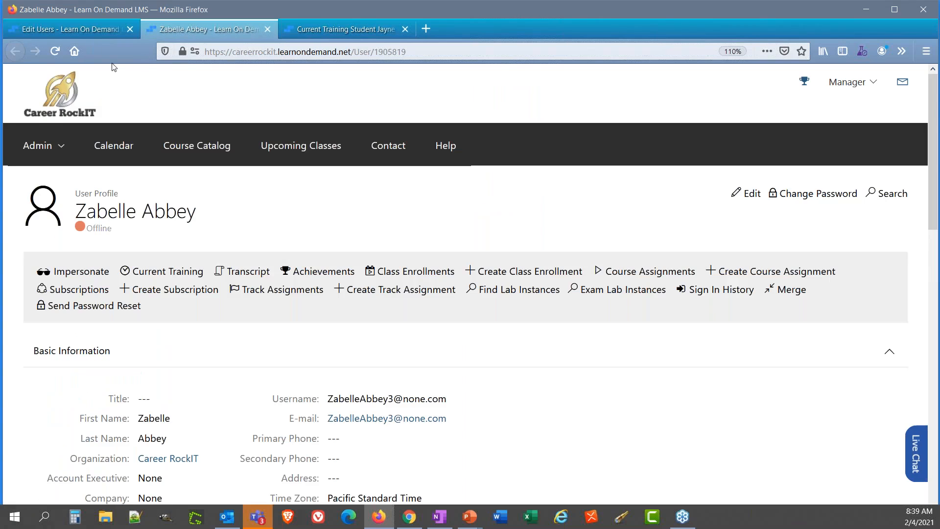
{"action": "left_click", "coordinate": [54, 51]}
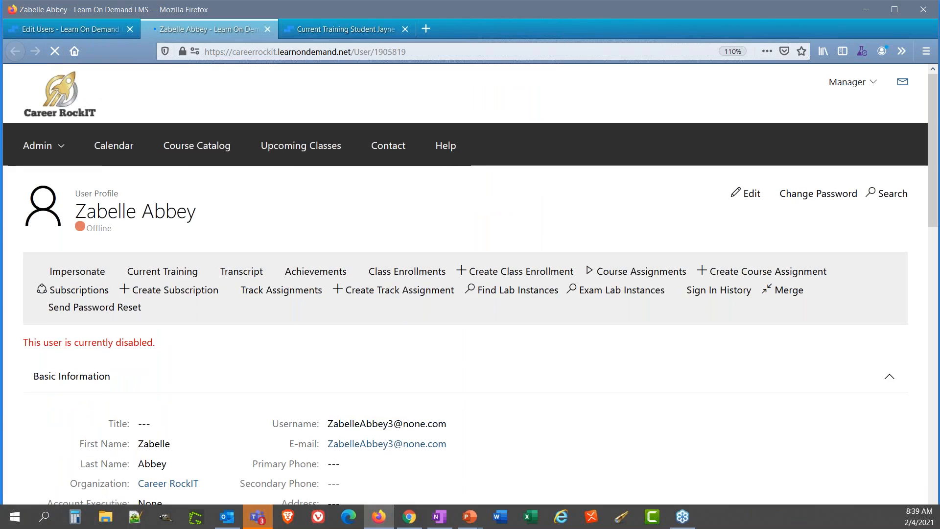
{"action": "left_click_drag", "start_coordinate": [169, 344], "coordinate": [19, 338]}
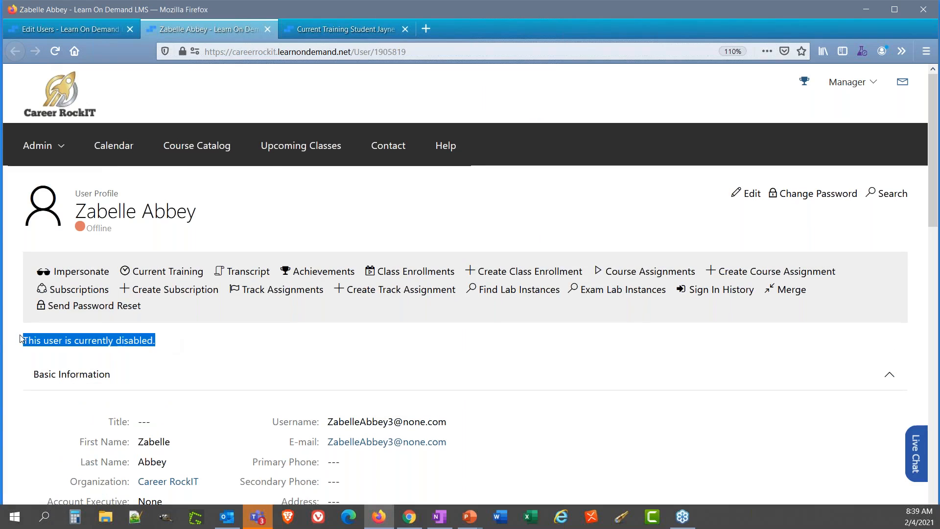
{"action": "left_click", "coordinate": [294, 209]}
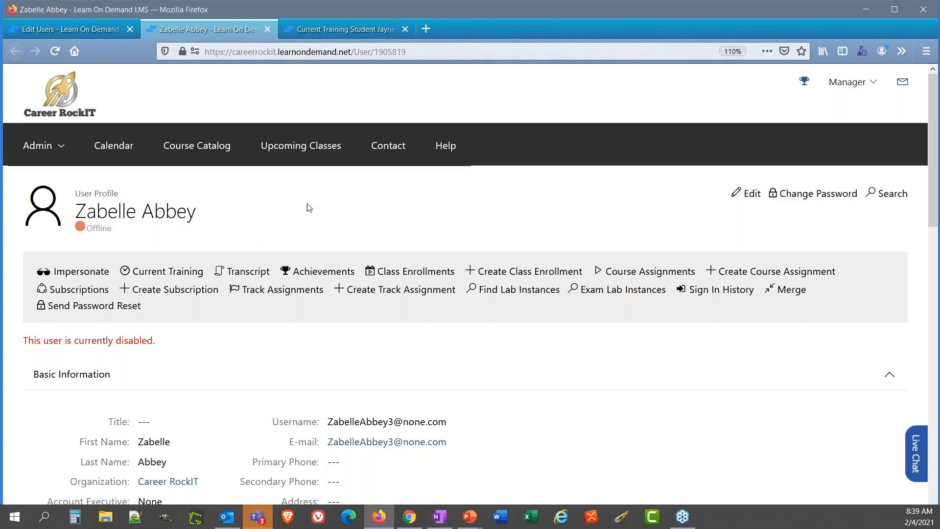
Switch to the PowerPoint slide show and advance to the Resources slide
{"action": "key", "text": "alt+Tab"}
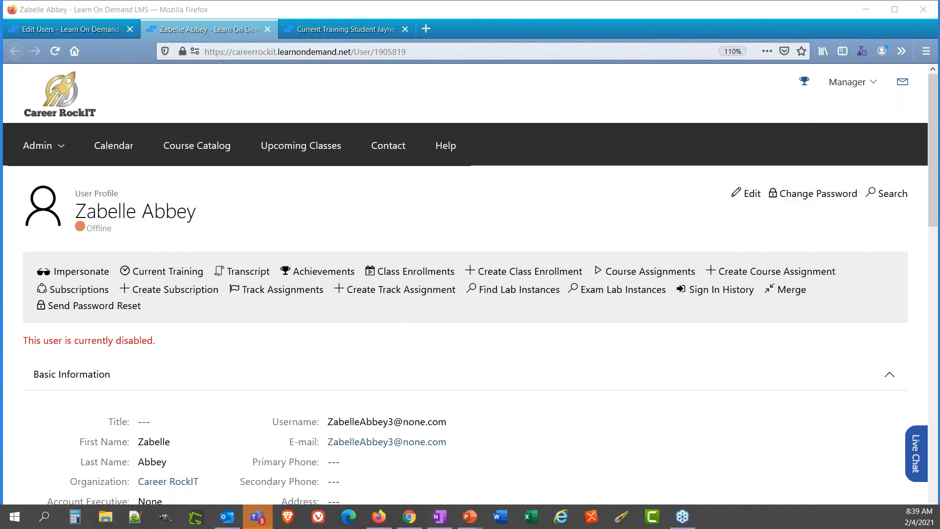
{"action": "key", "text": "alt+Tab"}
{"action": "key", "text": "Right"}
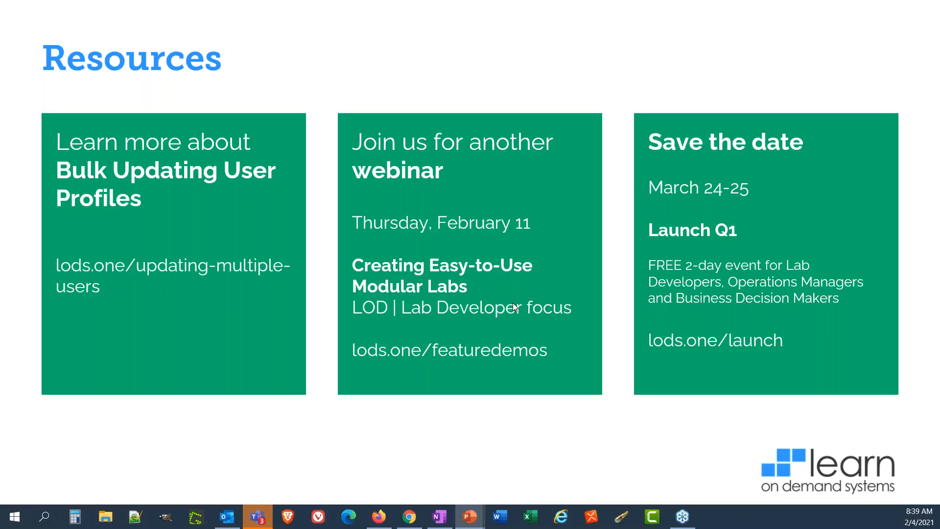